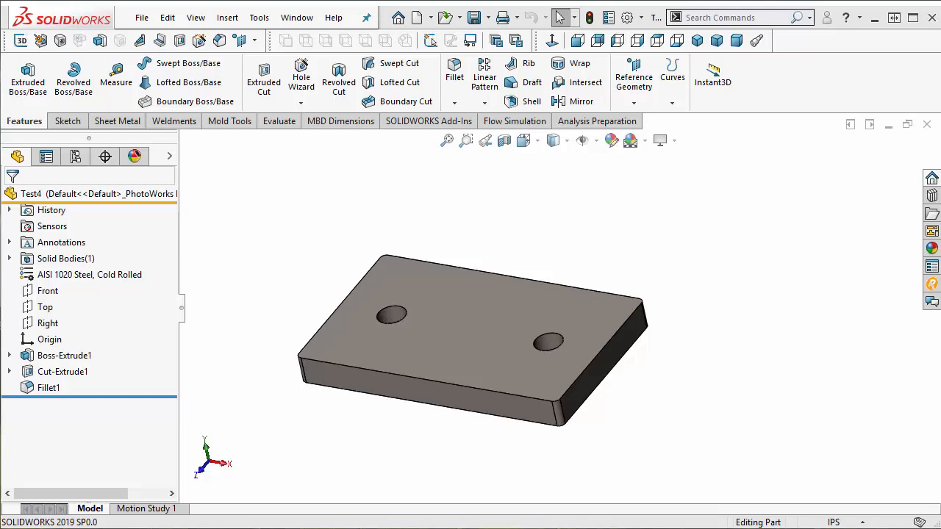
Step: Set the PartNumber custom property of the bracket part to 1111-2-3-19
left_click(609, 17)
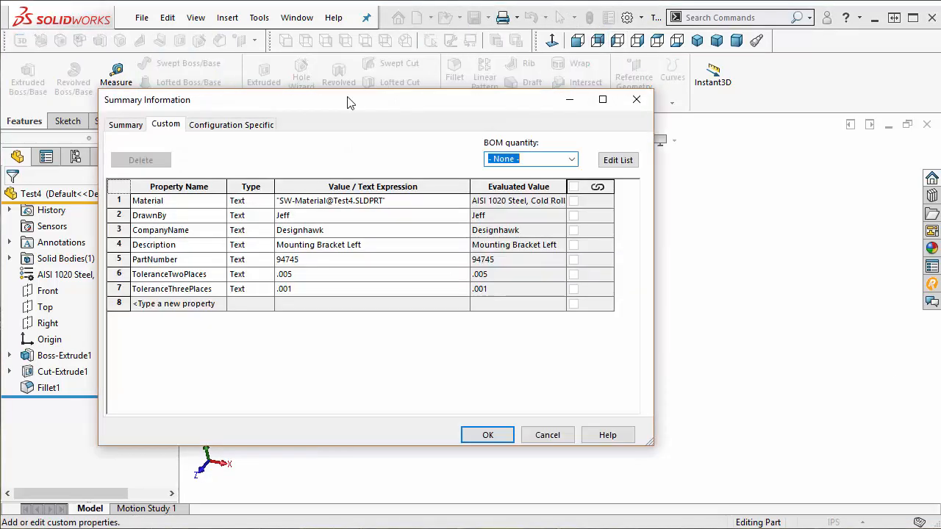
left_click(216, 202)
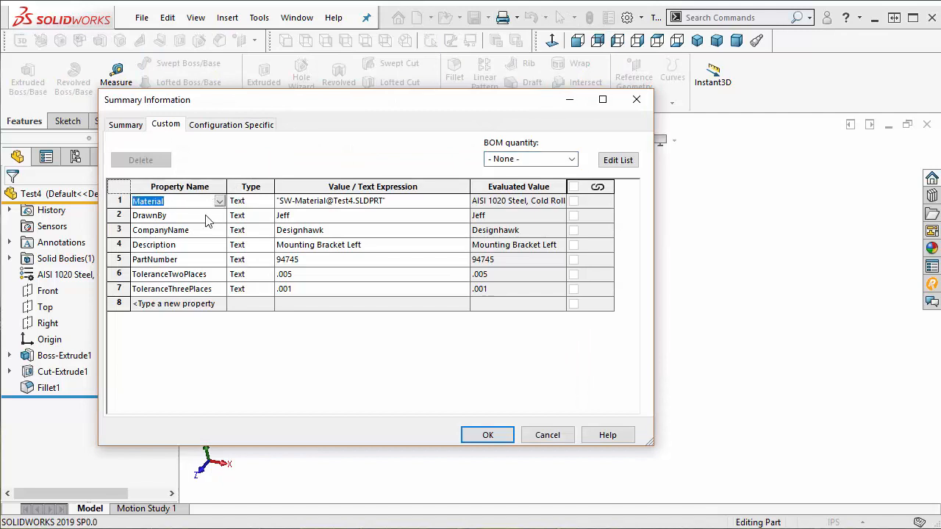
left_click(206, 231)
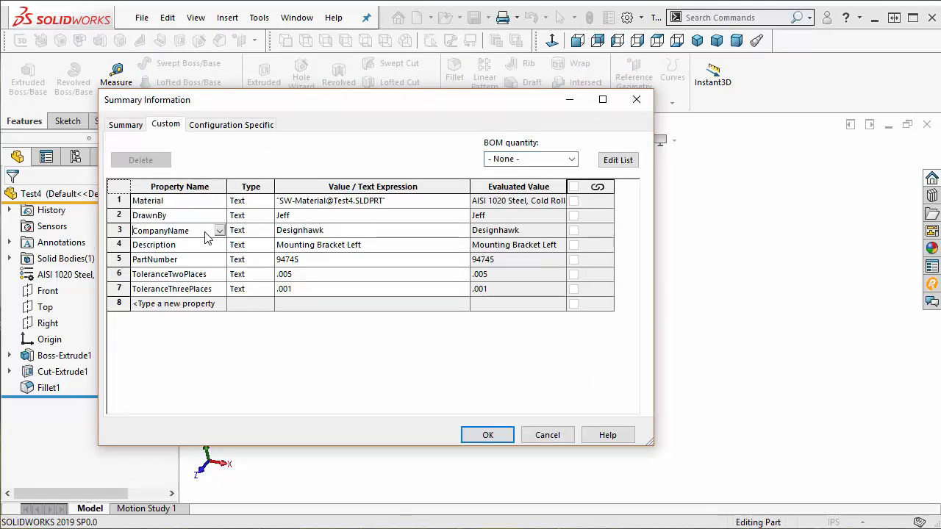
left_click(313, 263)
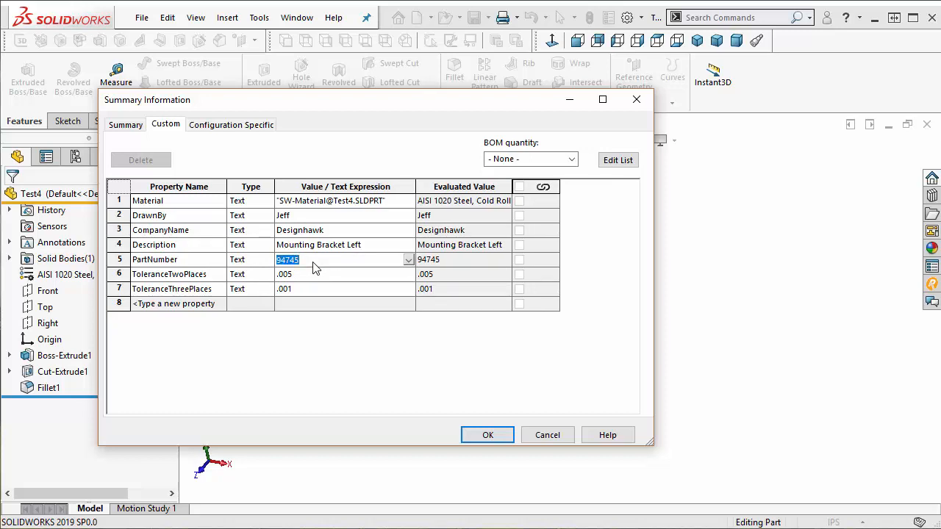
type("1111-2-3-19")
left_click(488, 435)
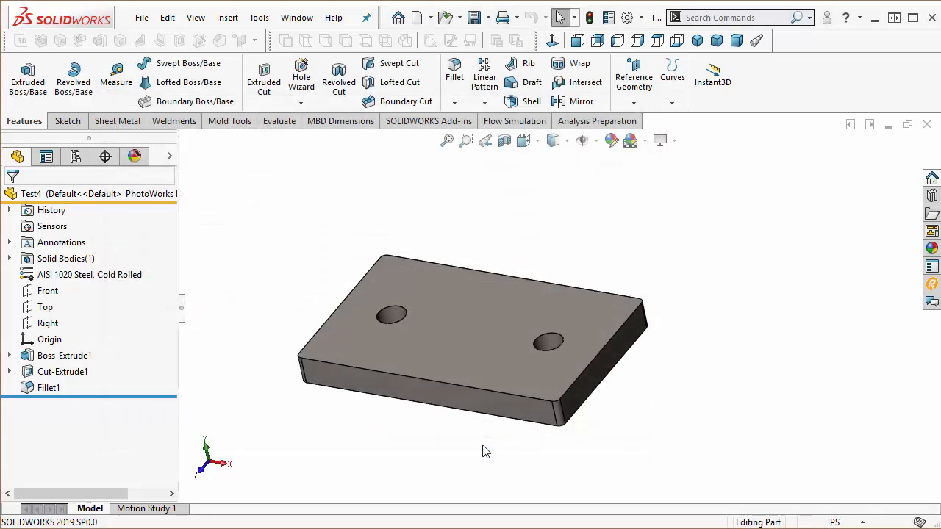
Step: Create a drawing from the TemplateTest1 template and insert the standard three views of Test4, checking its title block
key("ctrl+n")
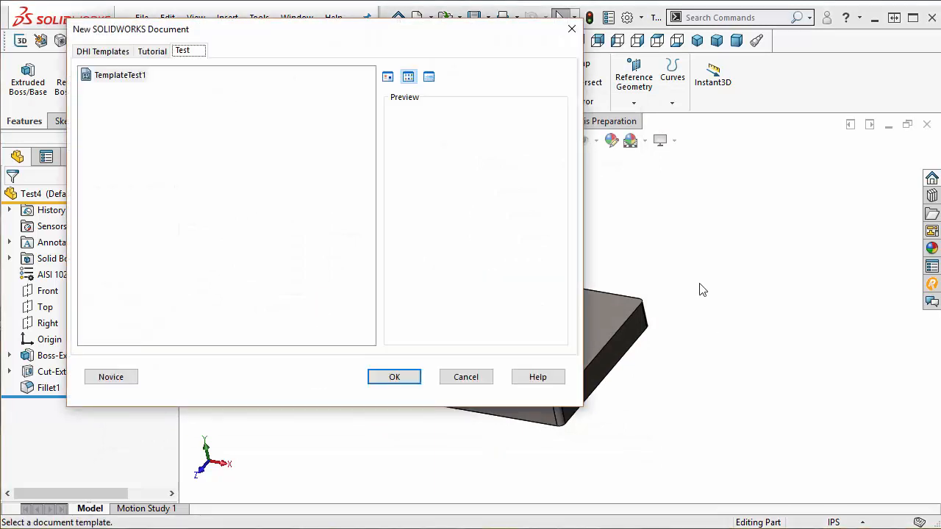
double_click(132, 77)
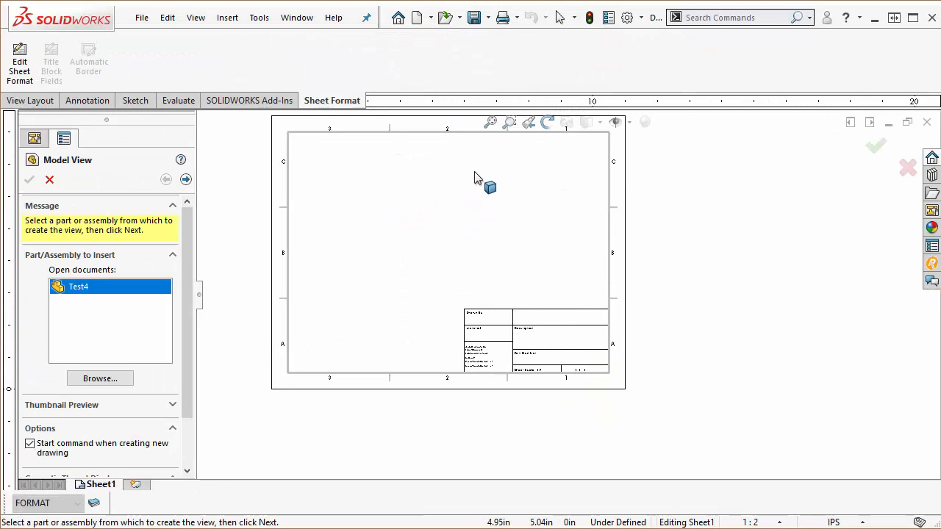
left_click(29, 101)
left_click(24, 59)
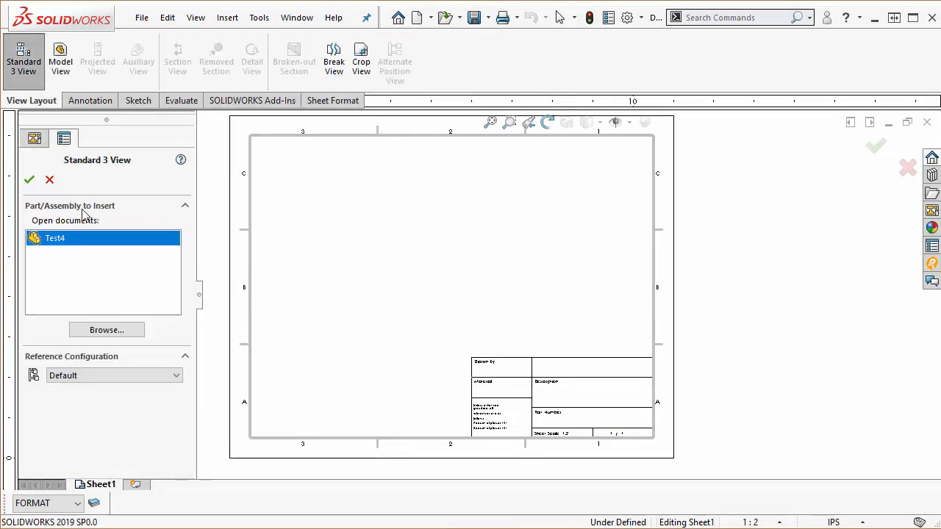
double_click(72, 239)
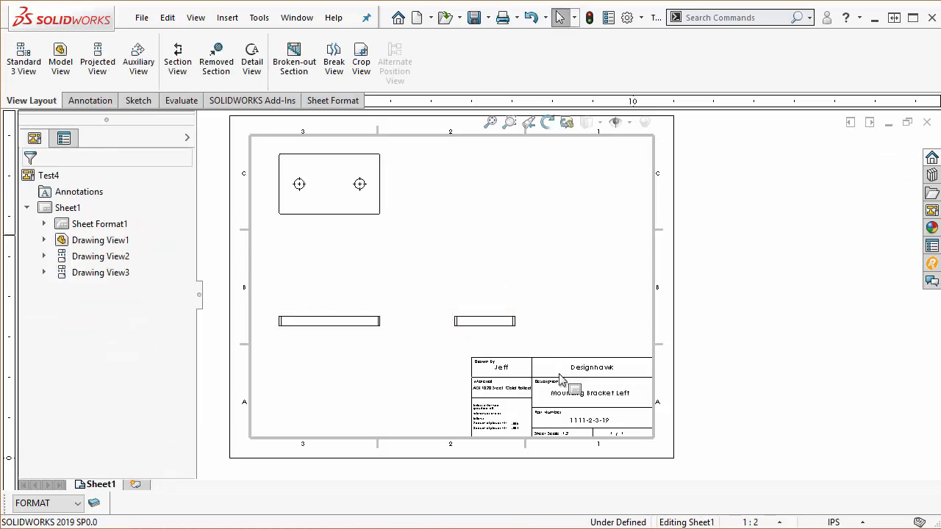
scroll(580, 386, "down", 3)
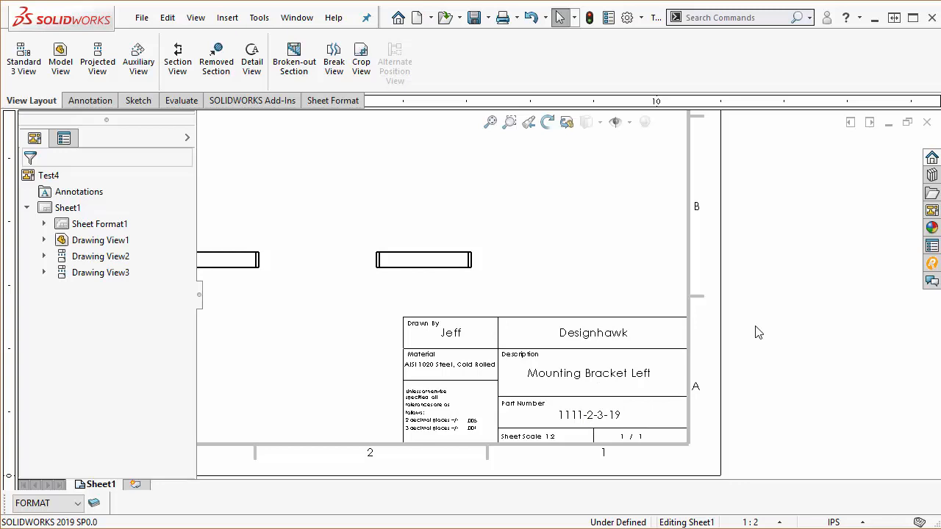
Step: Create a new part from the tutorial part template
key("ctrl+n")
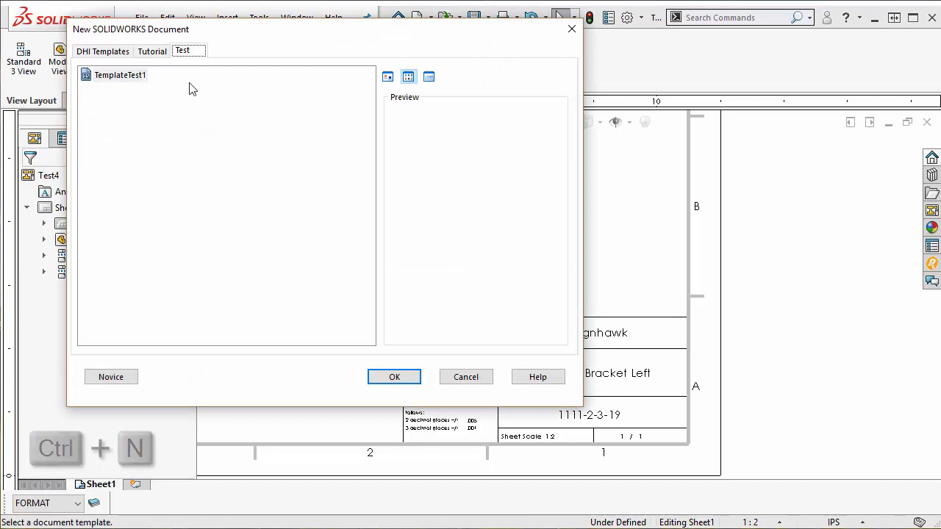
left_click(161, 53)
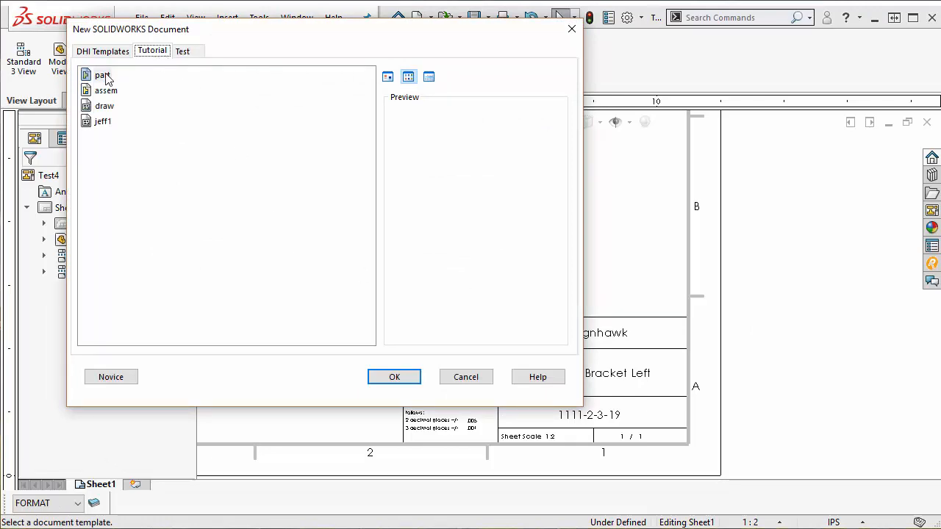
left_click(103, 76)
left_click(410, 378)
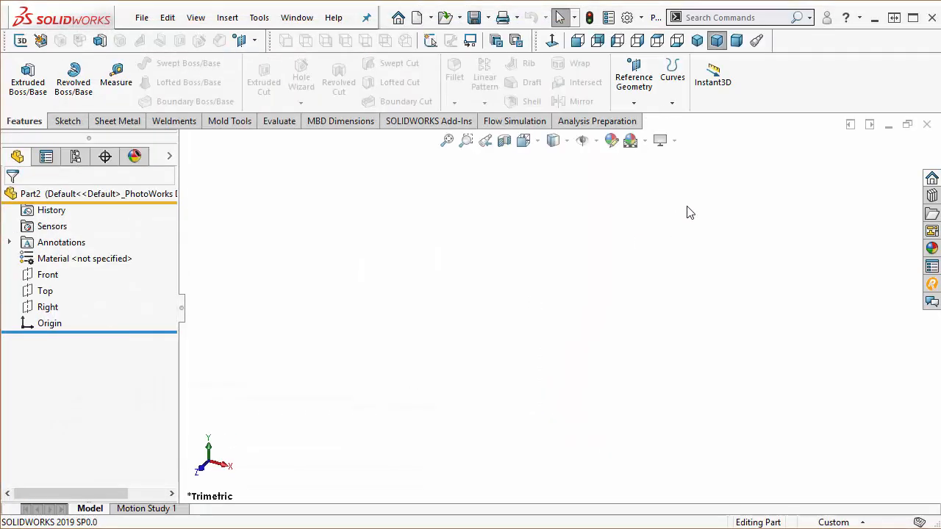
Step: Set the new part's unit system to IPS (inch, pound, second)
left_click(627, 17)
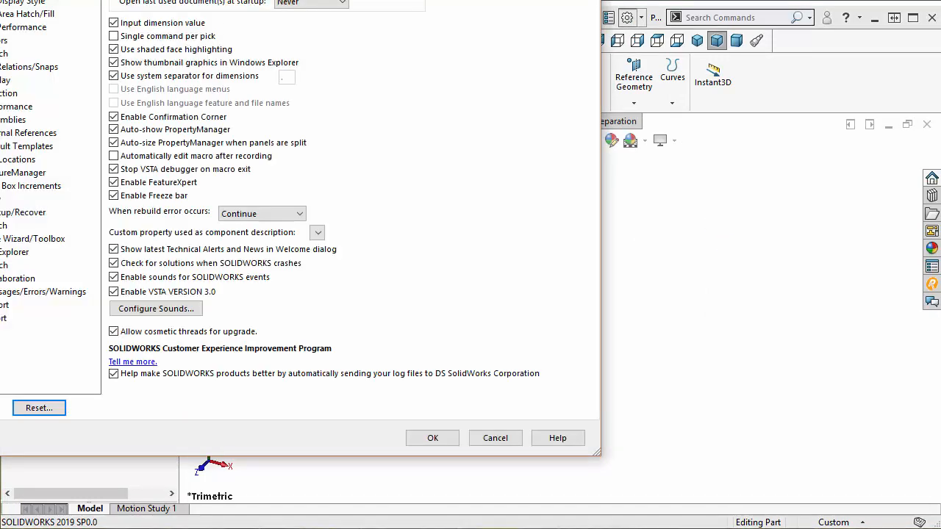
left_click_drag(392, 0, 512, 18)
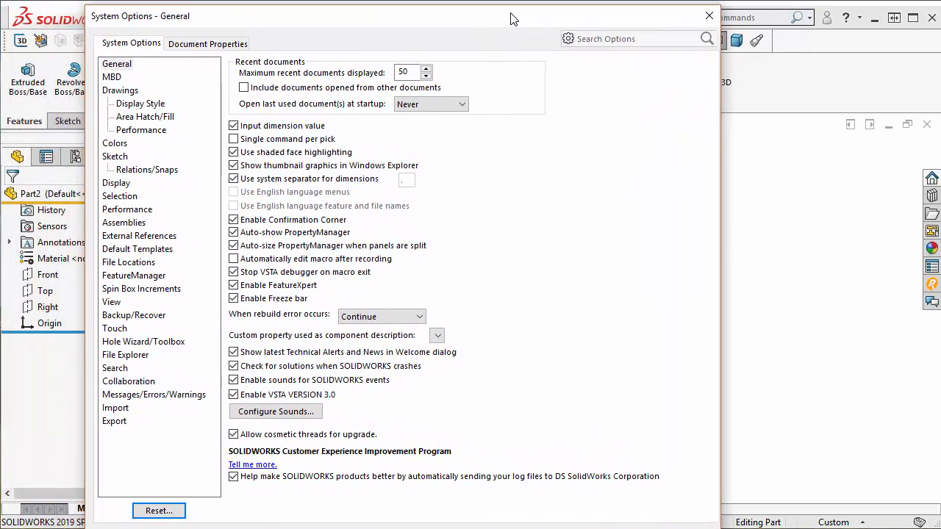
left_click(208, 44)
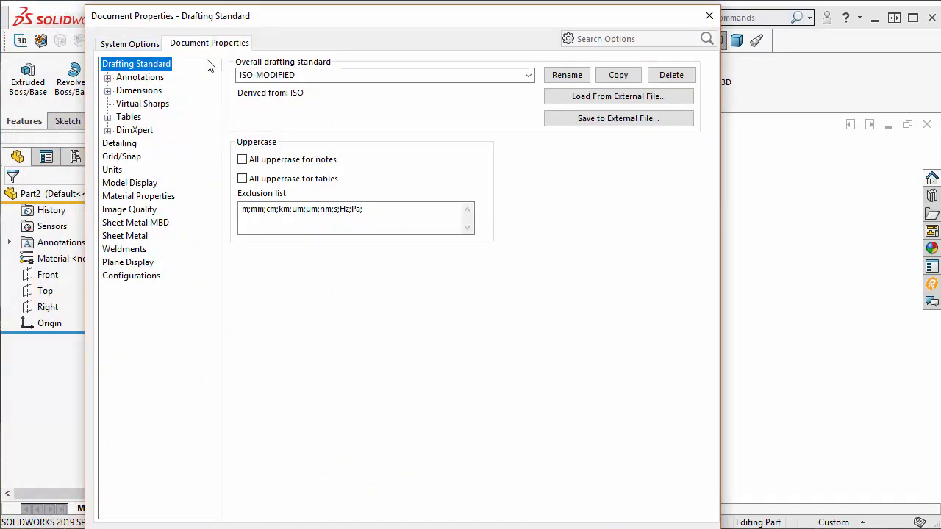
left_click(113, 170)
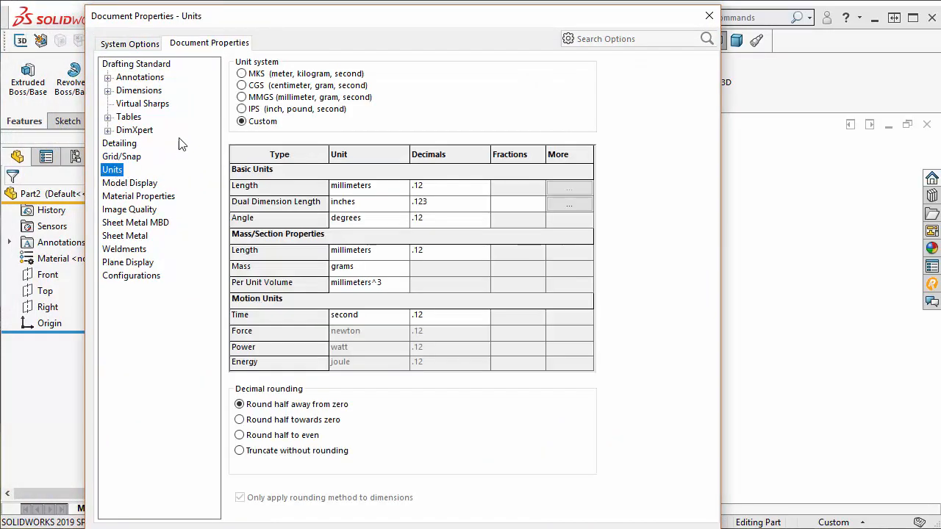
left_click(242, 109)
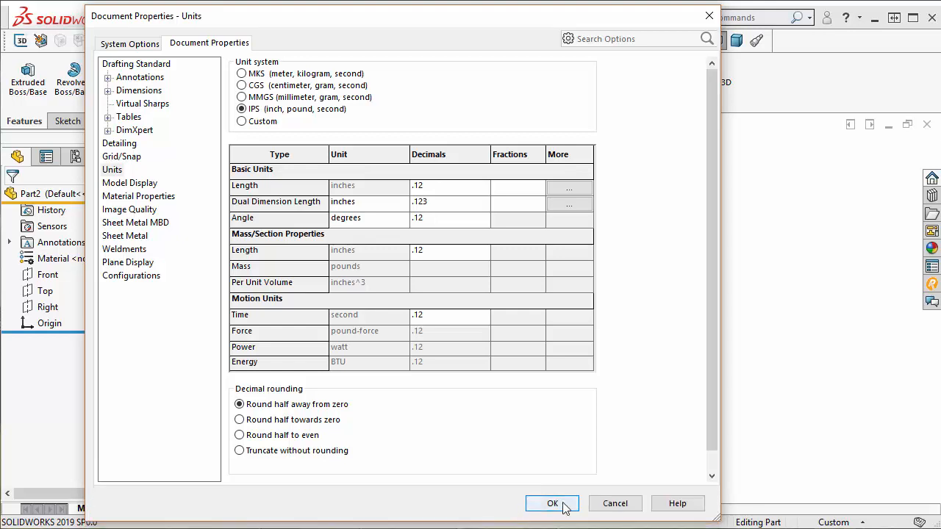
left_click(562, 506)
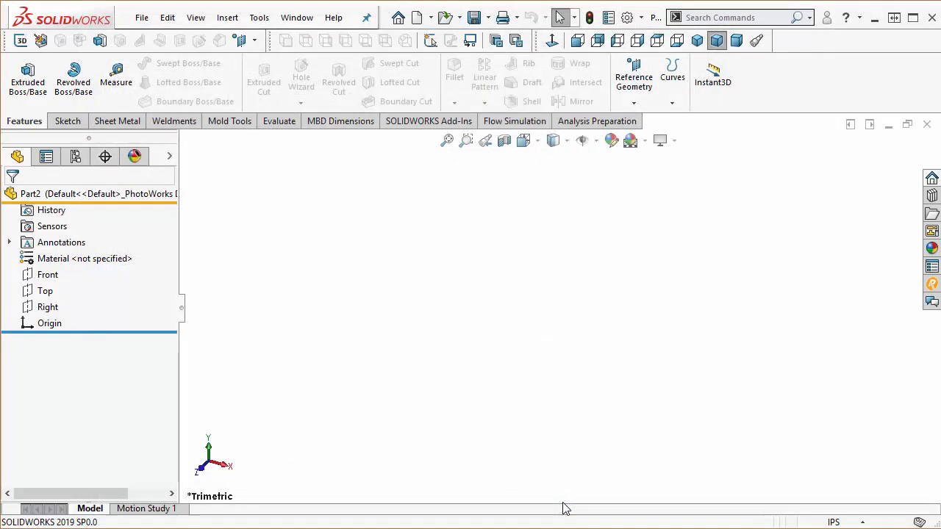
Step: Sketch a circle centred on the origin on the Top plane and finish the sketch
left_click(68, 120)
left_click(21, 74)
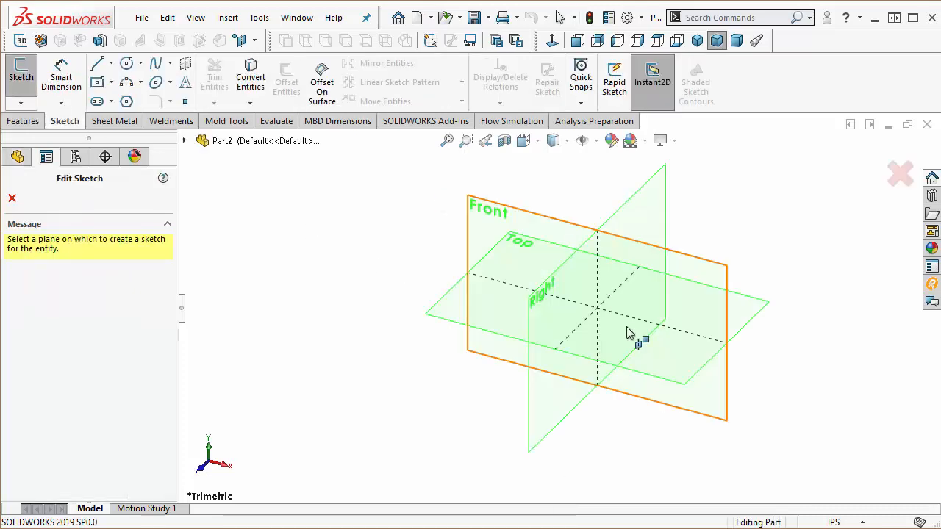
left_click(645, 360)
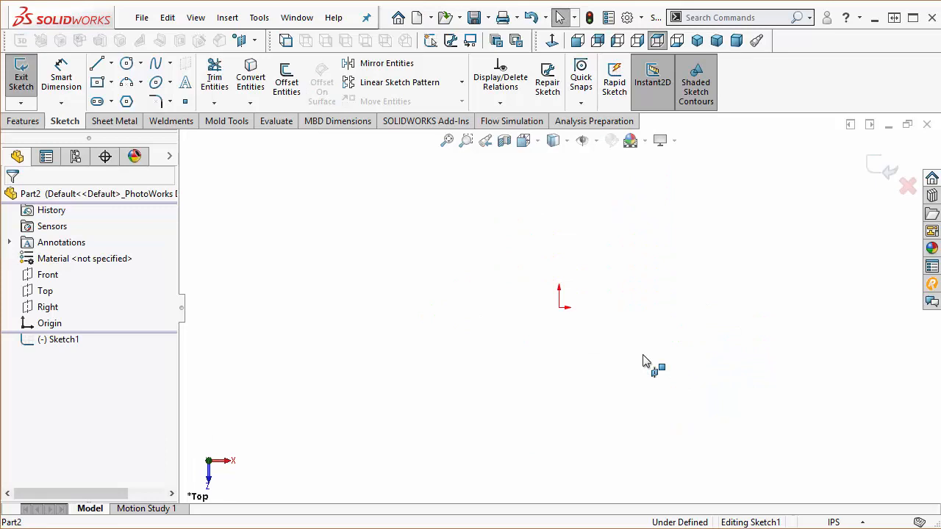
left_click(126, 64)
left_click(559, 307)
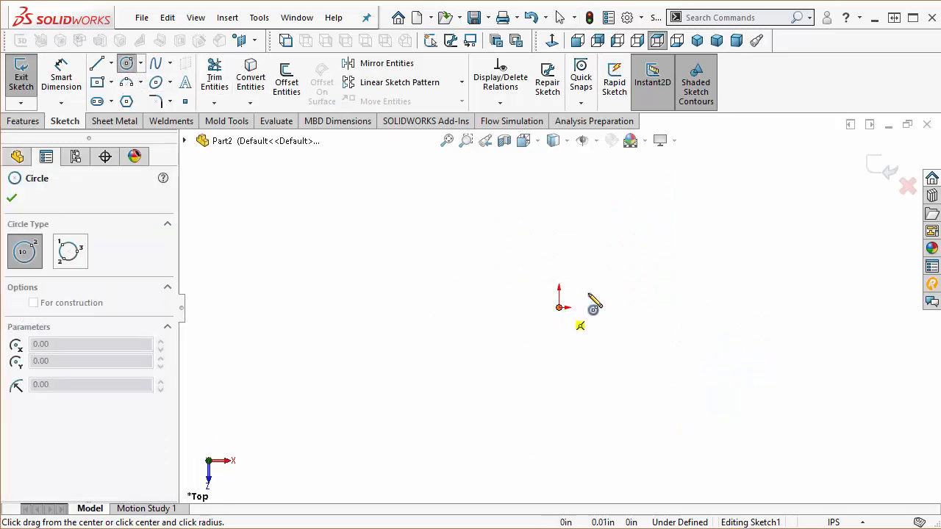
left_click(670, 266)
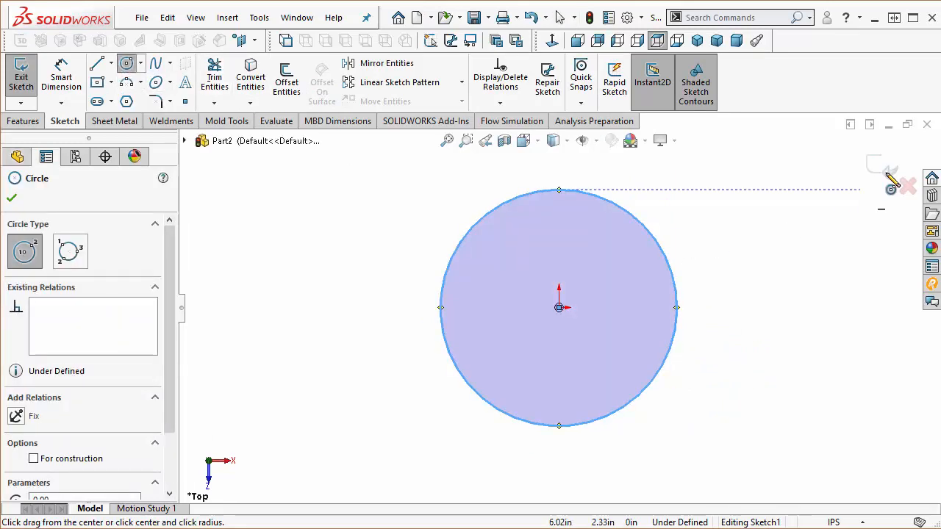
left_click(889, 170)
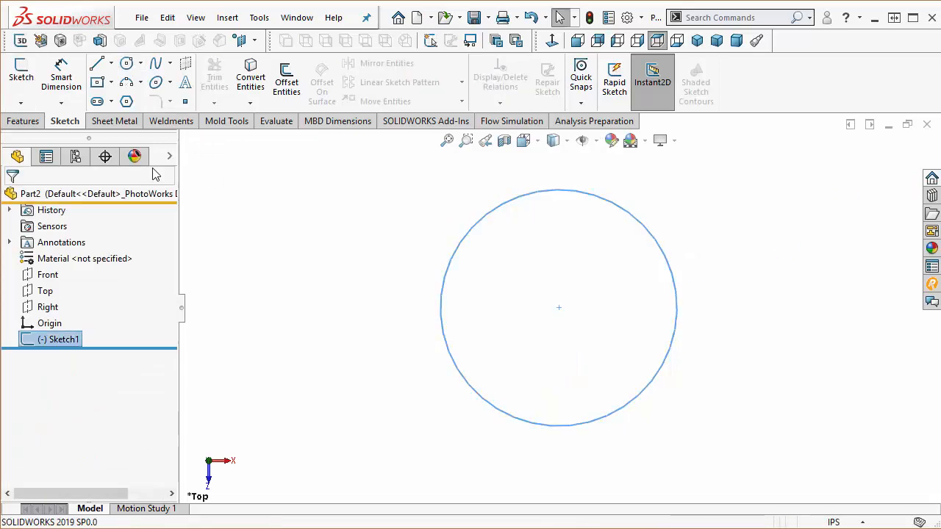
Step: Extrude the circle sketch as a 0.10 in blind boss
left_click(24, 122)
left_click(27, 80)
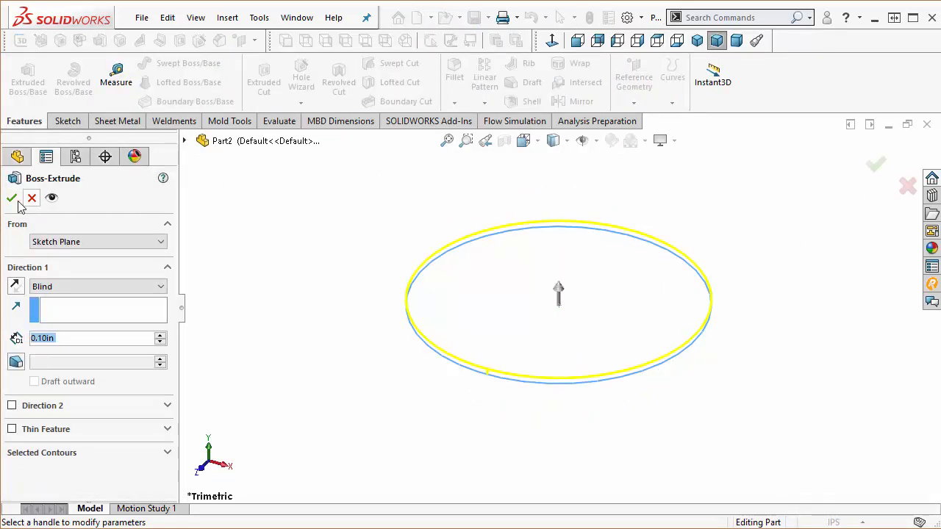
left_click(12, 198)
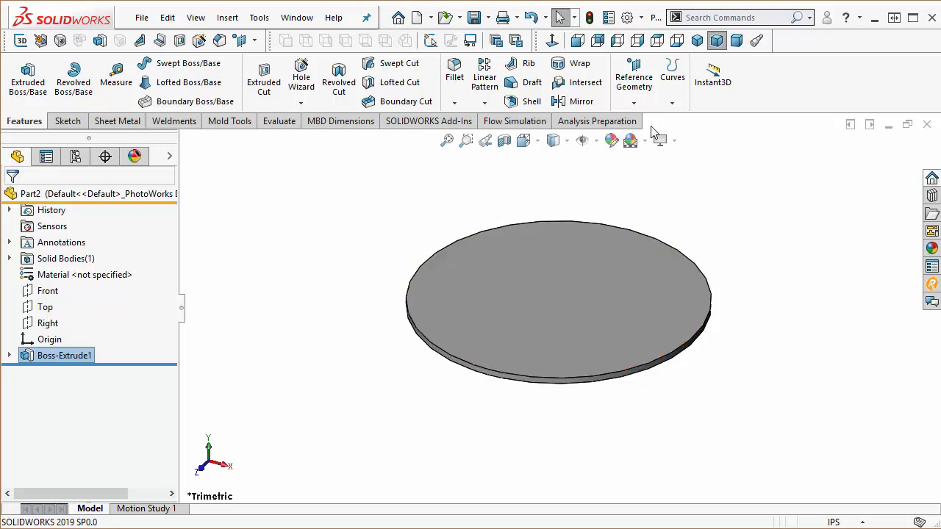
Step: Add text-type custom properties named CompanyName and DrawnBy to the disc part, leaving their values empty
left_click(608, 17)
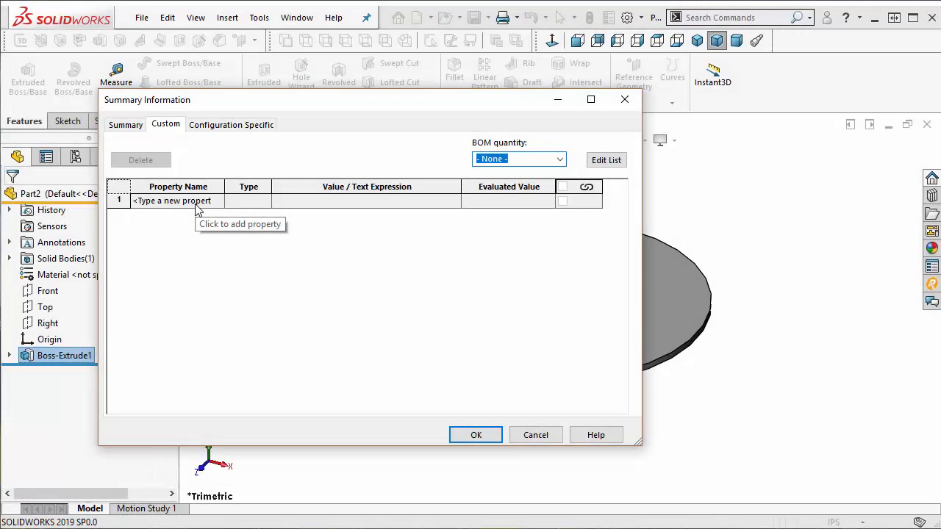
left_click(197, 210)
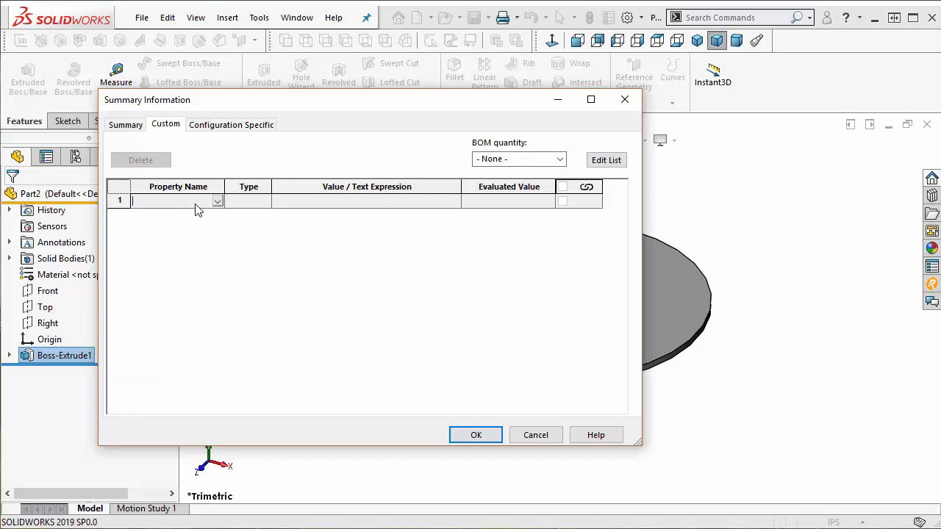
type("CompanyName")
key("Tab")
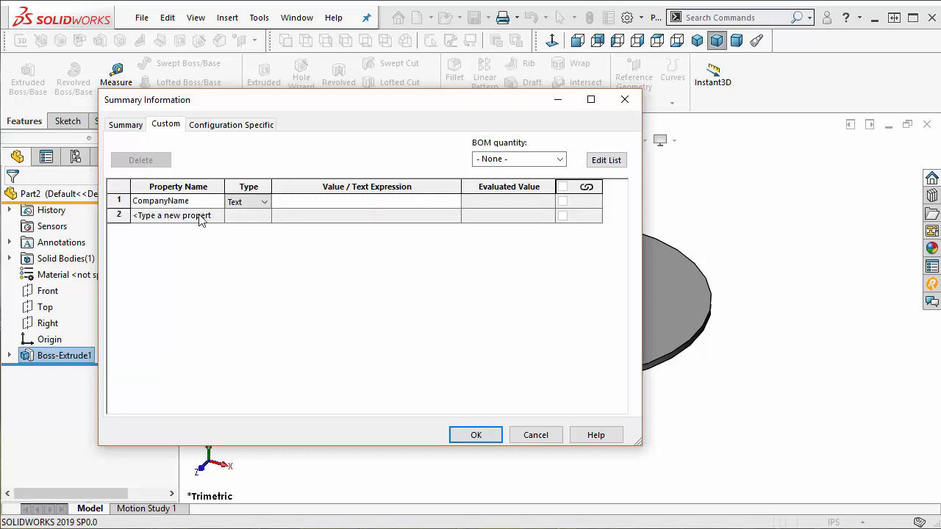
left_click(199, 218)
type("DrawnBy")
key("Tab")
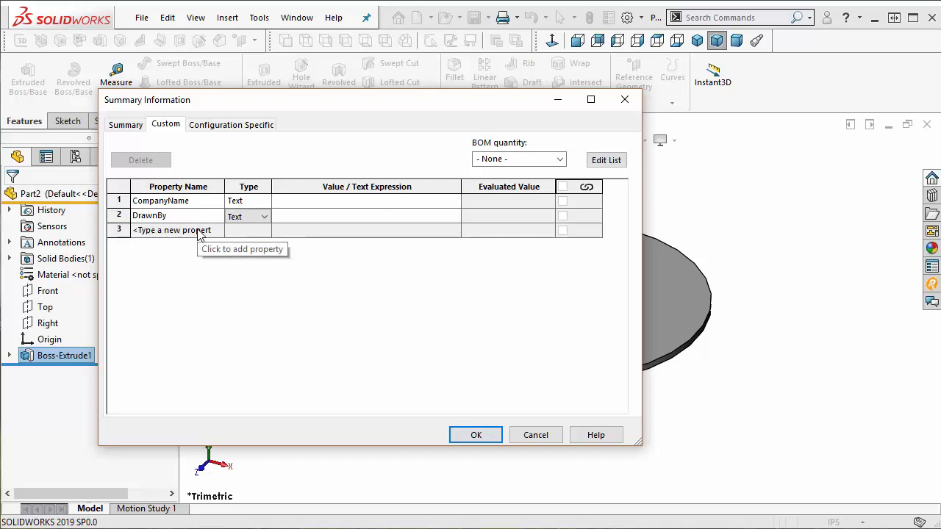
Step: Add a text-type custom property named Description to the part
left_click(199, 231)
type("Descro")
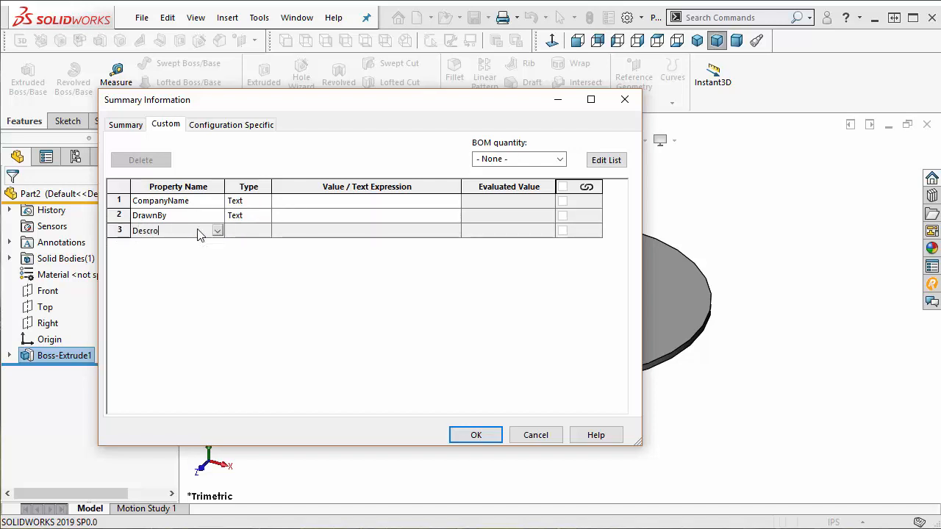
key("BackSpace")
type("iption")
key("Tab")
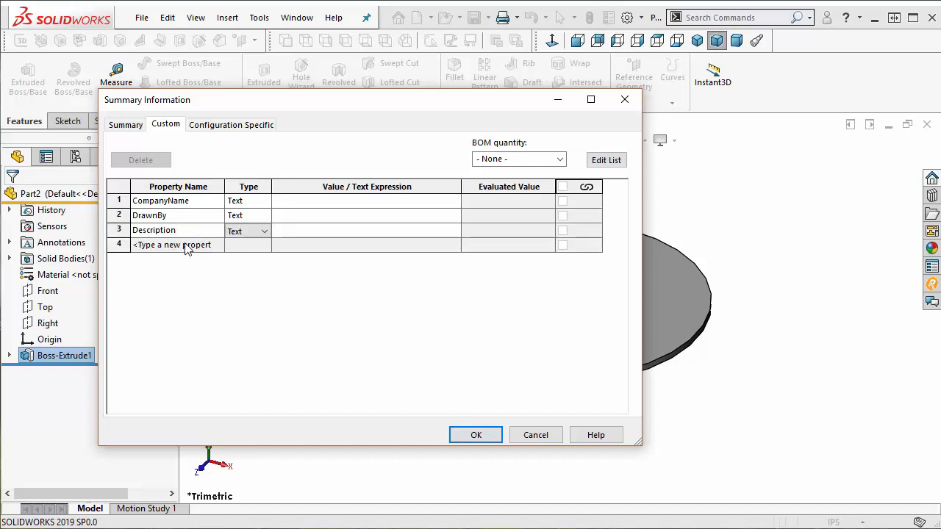
Step: Add text-type custom properties named Material and PartNumber to the part
left_click(185, 249)
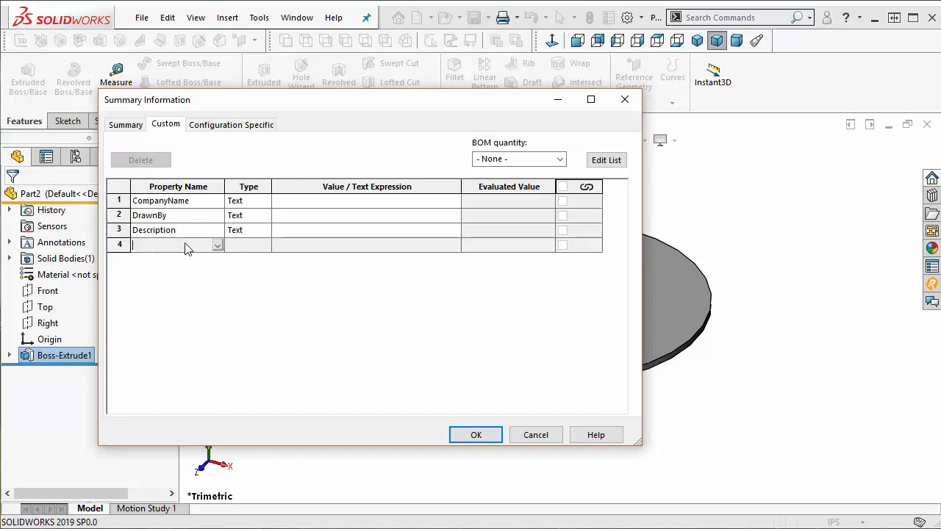
type("Material")
key("Tab")
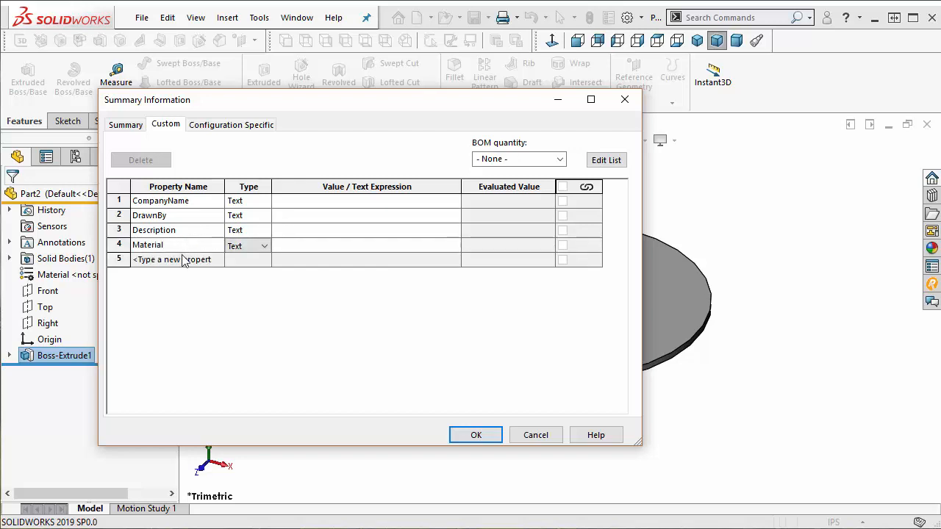
left_click(181, 263)
type("PartN")
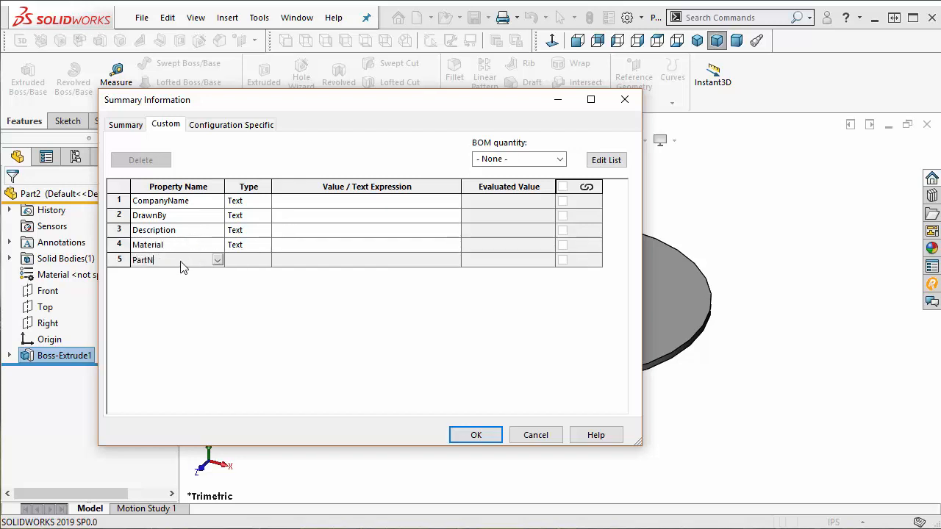
type("umber")
key("Tab")
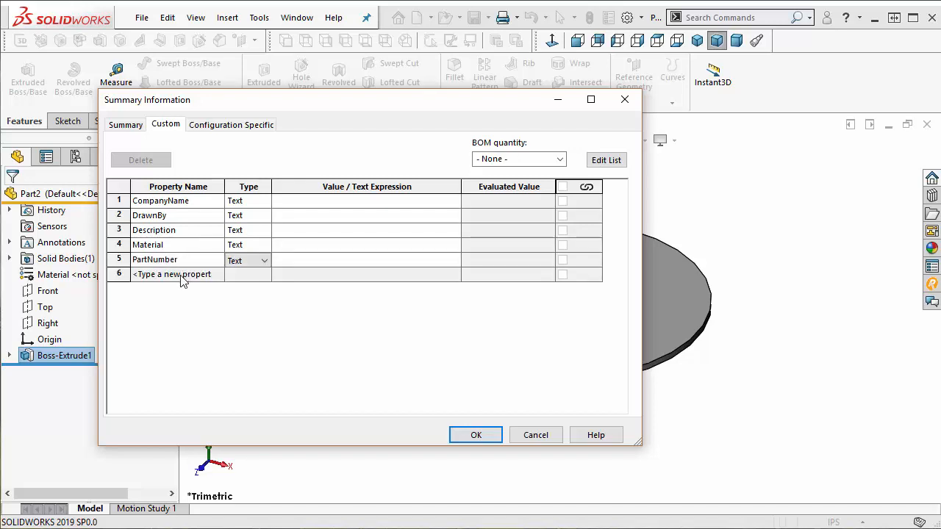
Step: Add text-type custom properties named ToleranceTwoPlaces and ToleranceThreePlaces to the part
left_click(183, 278)
type("Toleran")
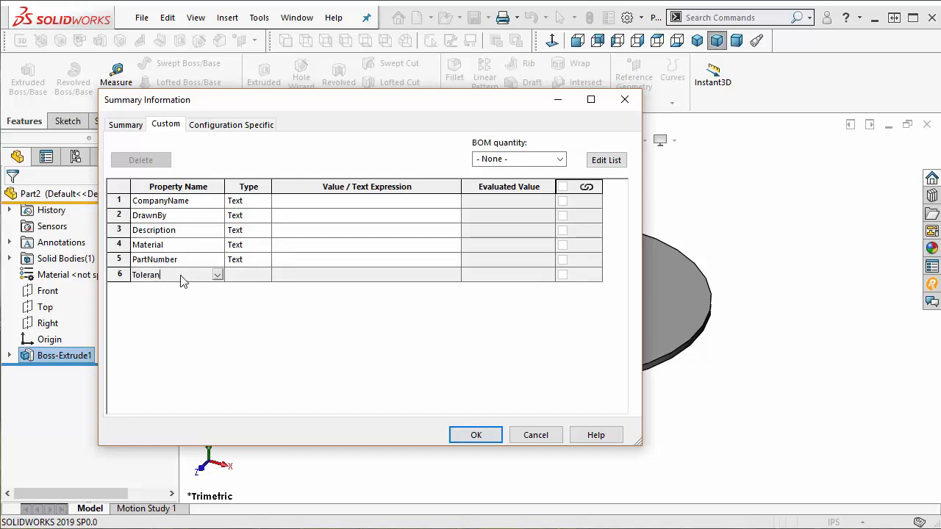
type("ceTwoPlaces")
key("Tab")
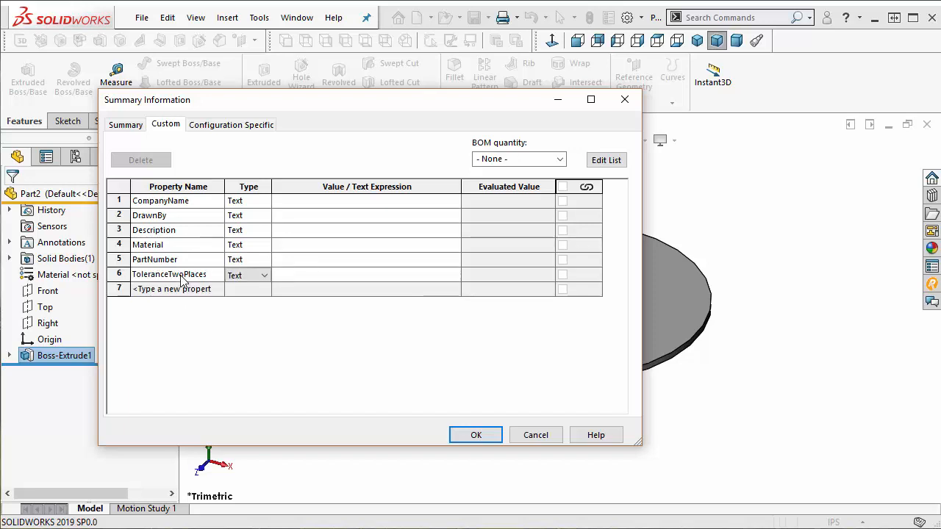
left_click(182, 290)
type("To")
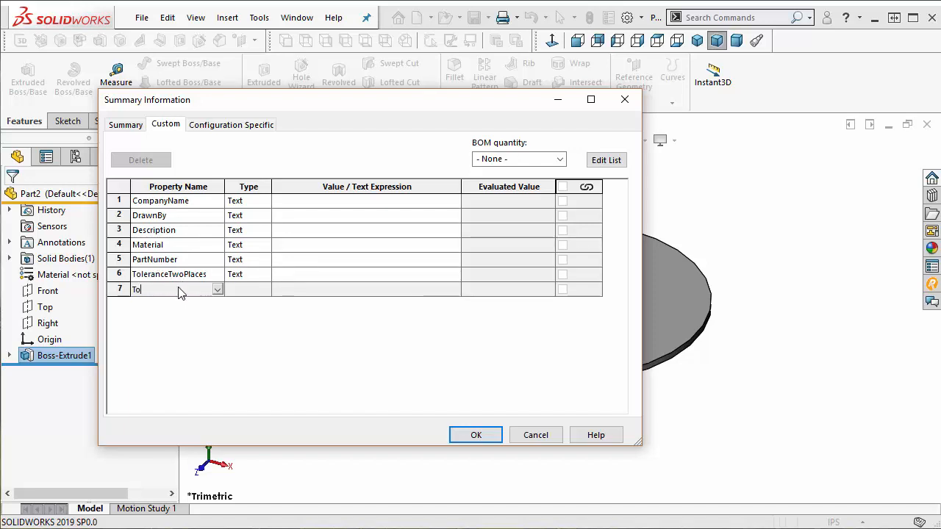
type("leranceThreePlaces")
key("Return")
key("Tab")
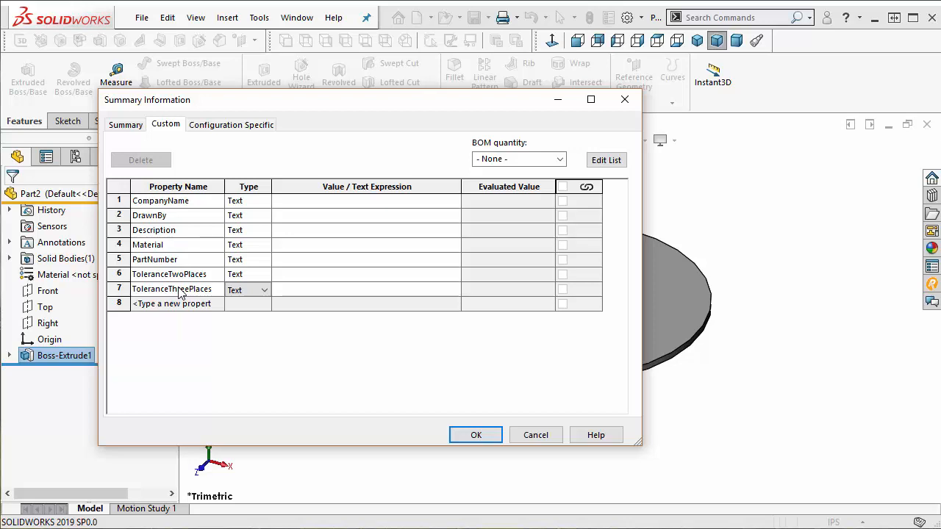
Step: Set the CompanyName value to Designhawk, DrawnBy to the drafter's name, and Description to Bearing
left_click(307, 206)
type("D")
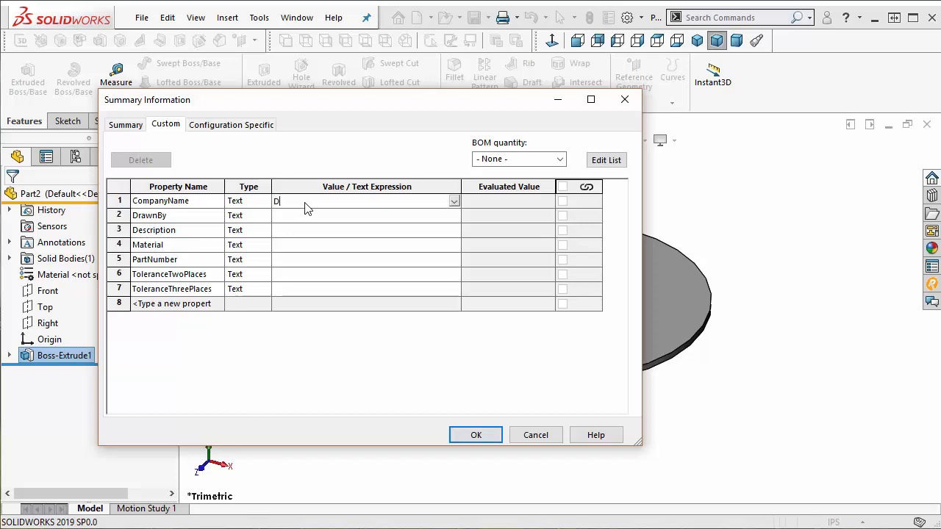
type("esignhawk")
left_click(308, 216)
type("Jef")
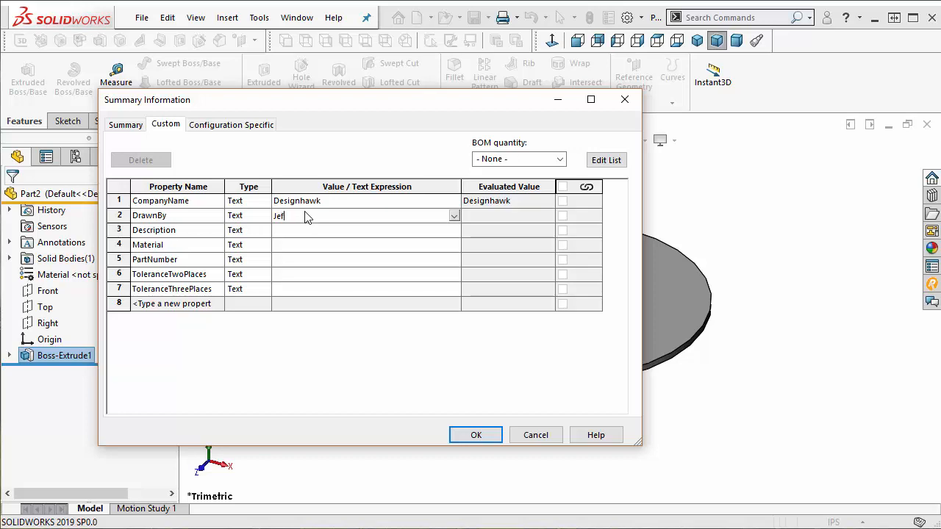
type("f B")
left_click(293, 234)
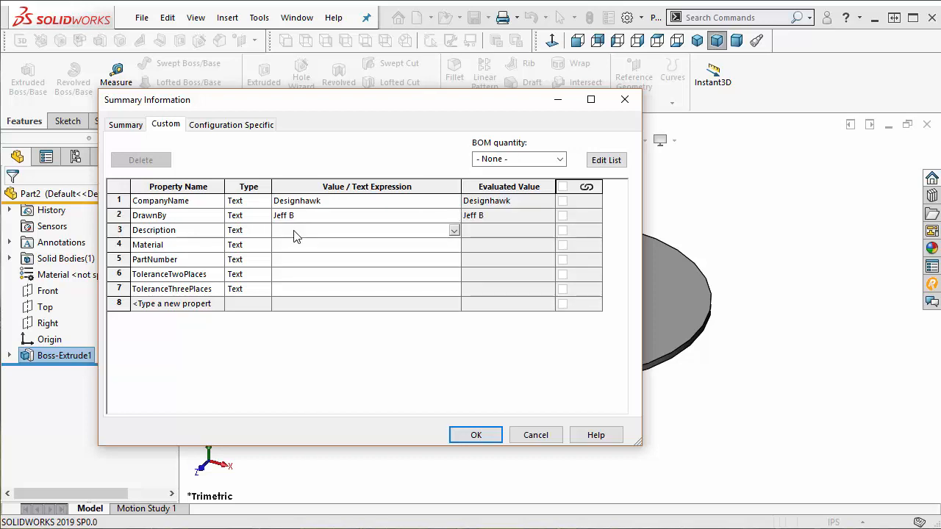
type("Bearing")
Step: Link the Material custom property's value to the part's assigned material using the predefined Material expression
left_click(307, 251)
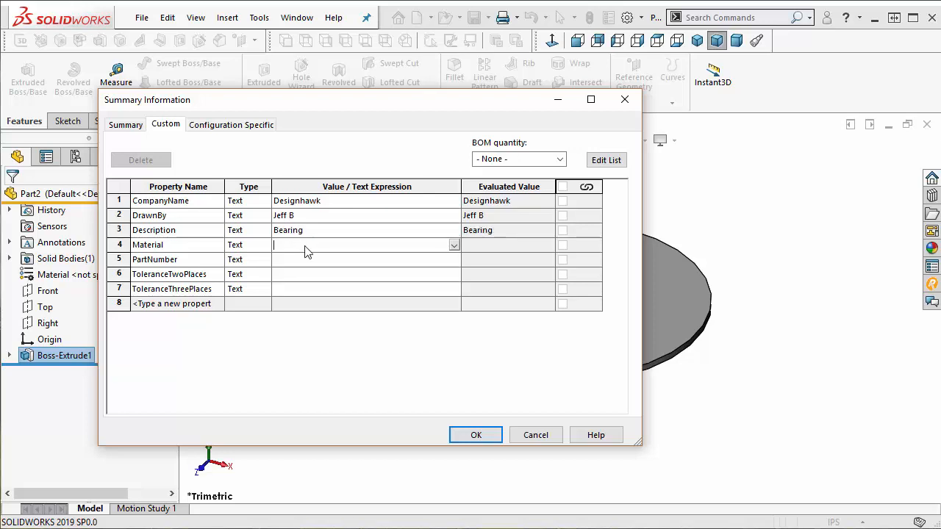
left_click(455, 245)
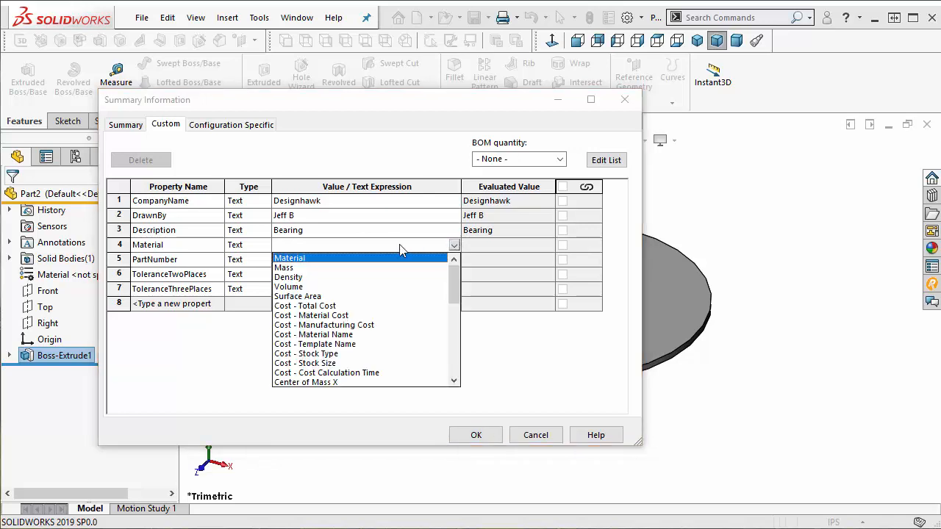
left_click(312, 259)
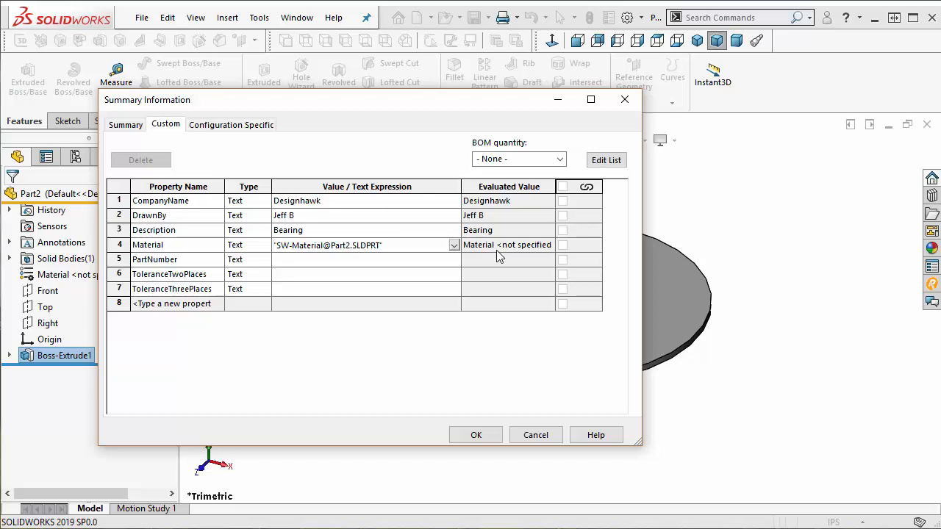
Step: Set PartNumber to 123456, ToleranceTwoPlaces to .005 and ToleranceThreePlaces to .001, and accept the custom properties
left_click(399, 265)
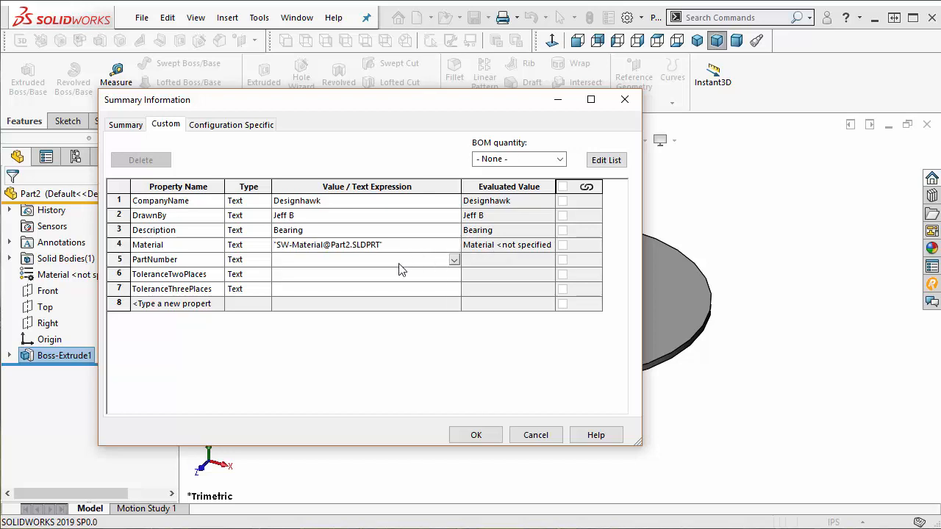
type("123456")
left_click(391, 274)
type(".005")
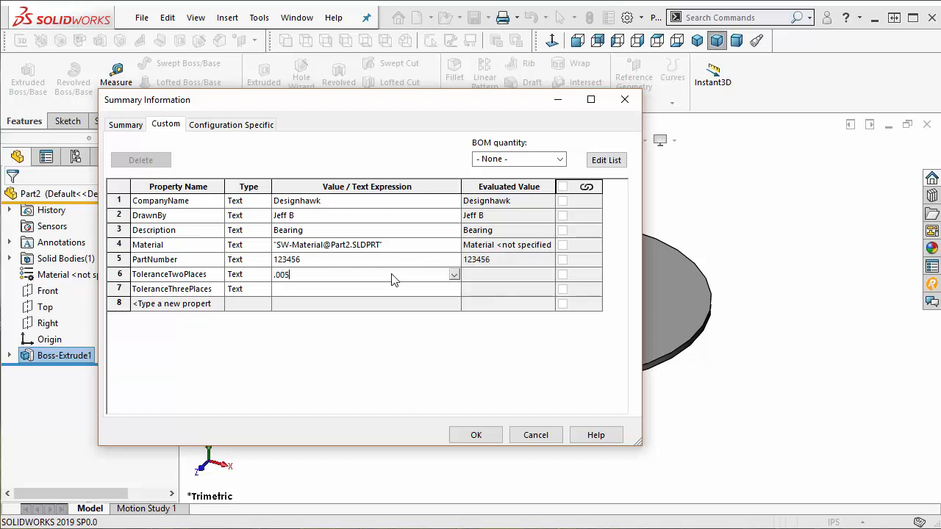
left_click(389, 289)
type(".")
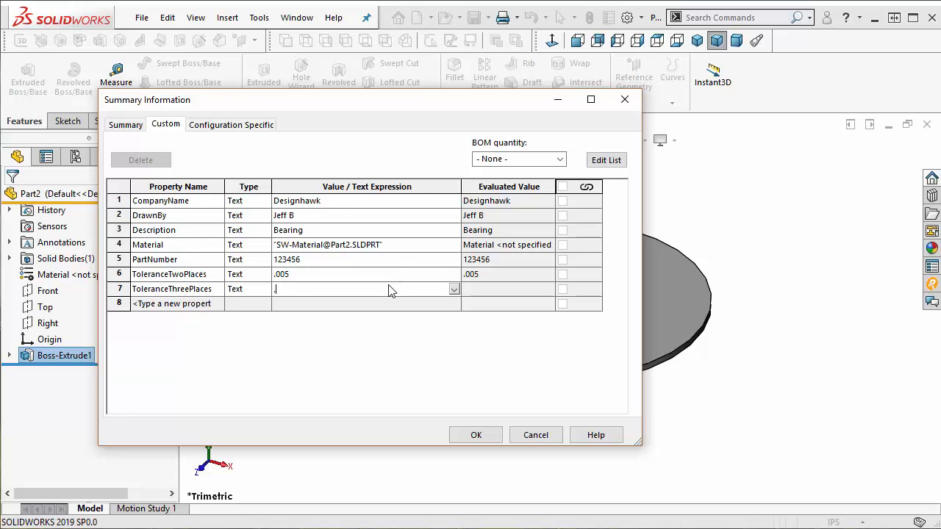
type("001")
key("Return")
left_click(474, 435)
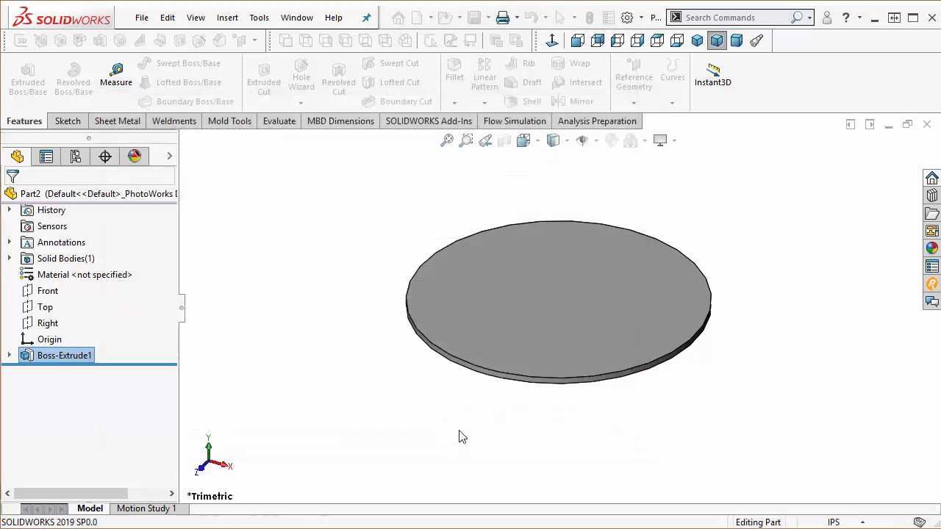
Step: Assign the library material AISI 1020 Steel, Cold Rolled to the disc part
left_click(85, 275)
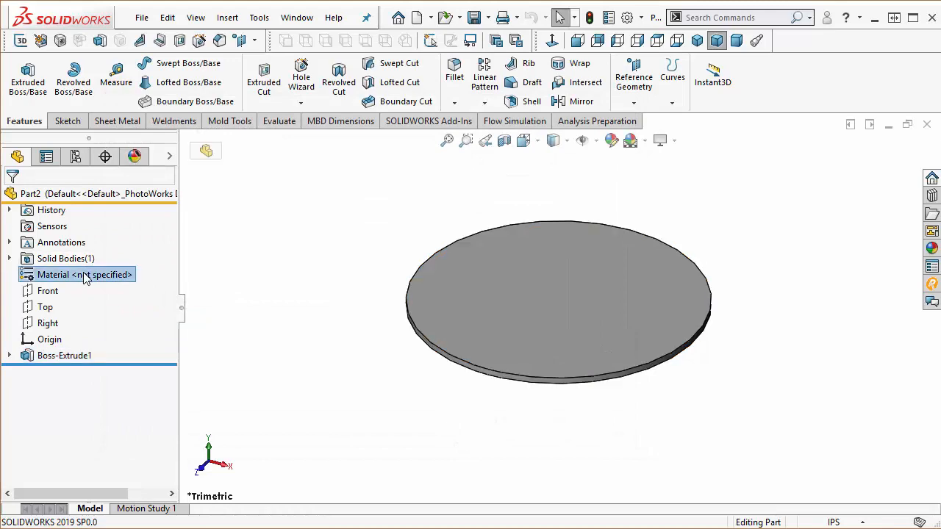
right_click(85, 277)
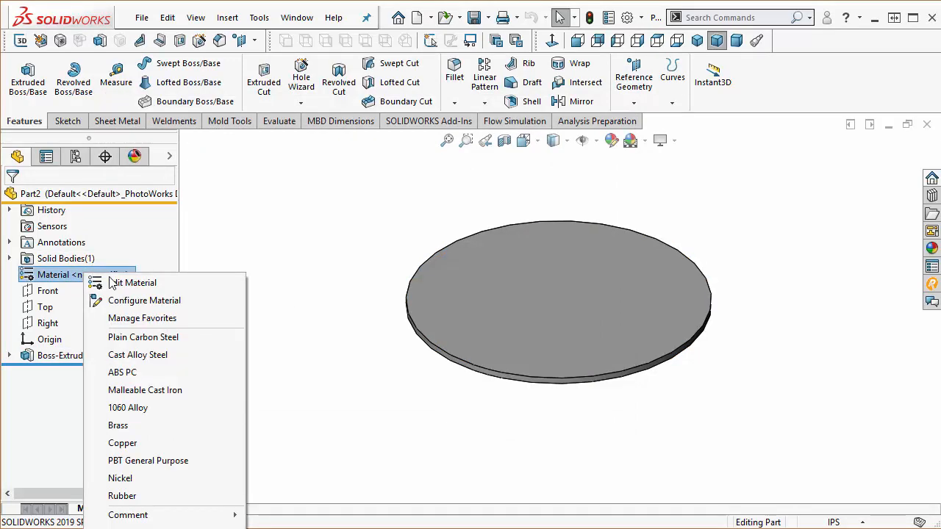
left_click(114, 283)
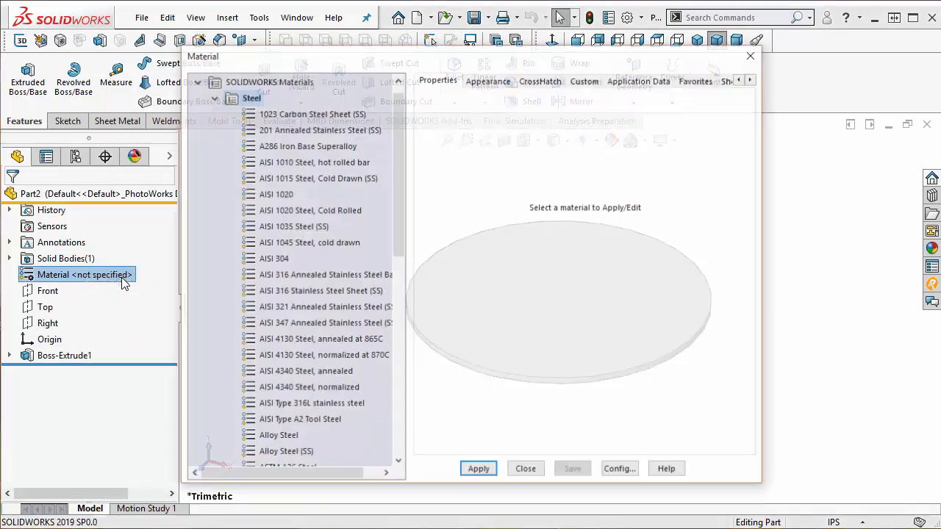
left_click(289, 211)
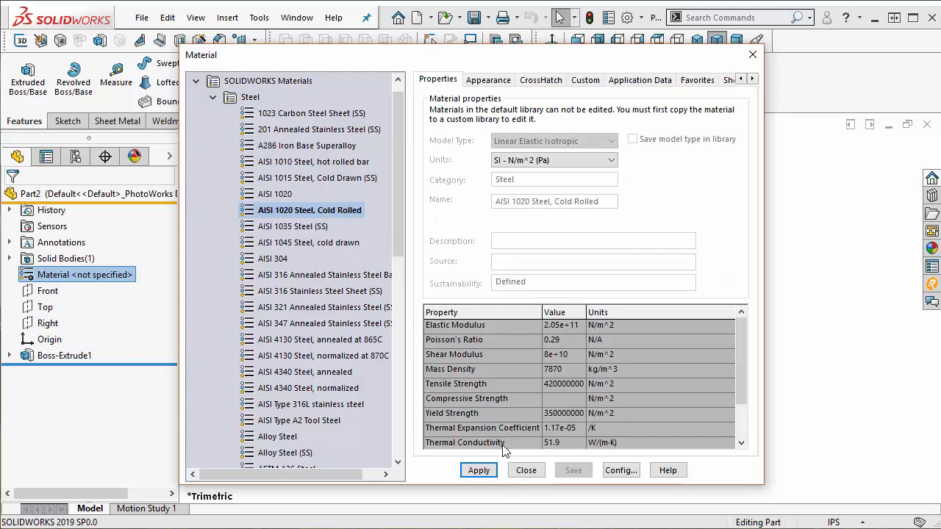
left_click(478, 471)
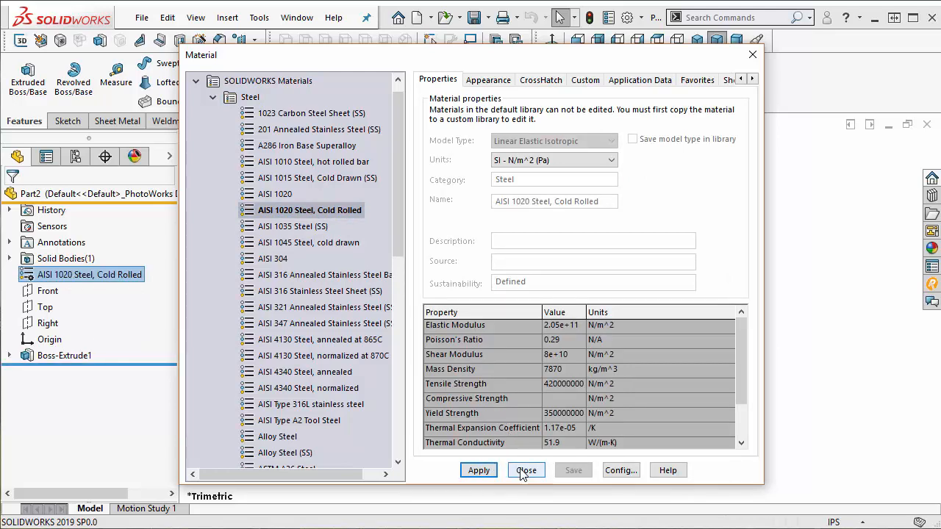
left_click(526, 470)
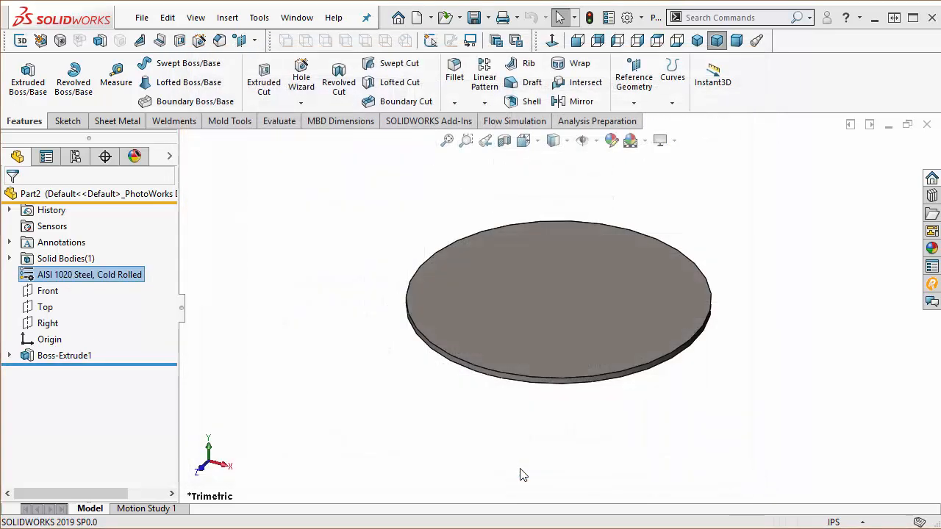
Step: Check the evaluated Material value in the part's custom properties and save the part as Part2.SLDPRT in the Test folder
left_click(609, 19)
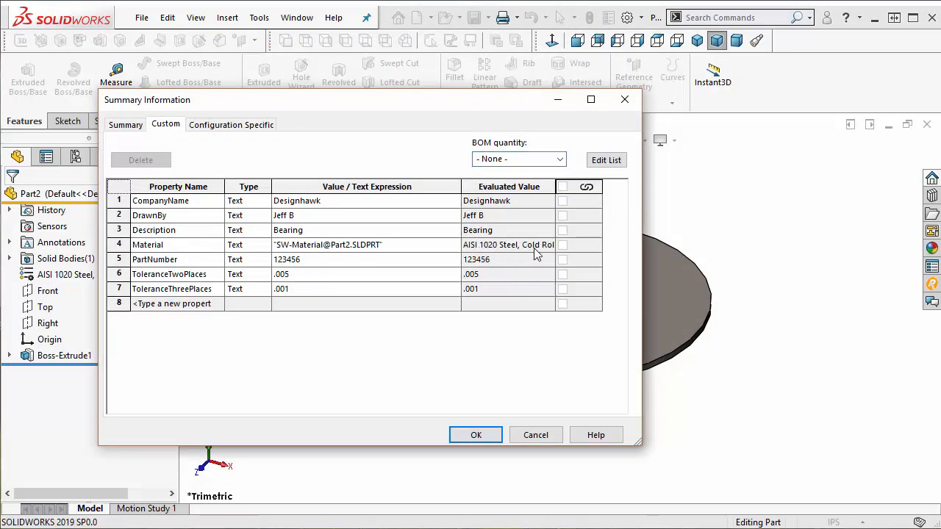
left_click(479, 436)
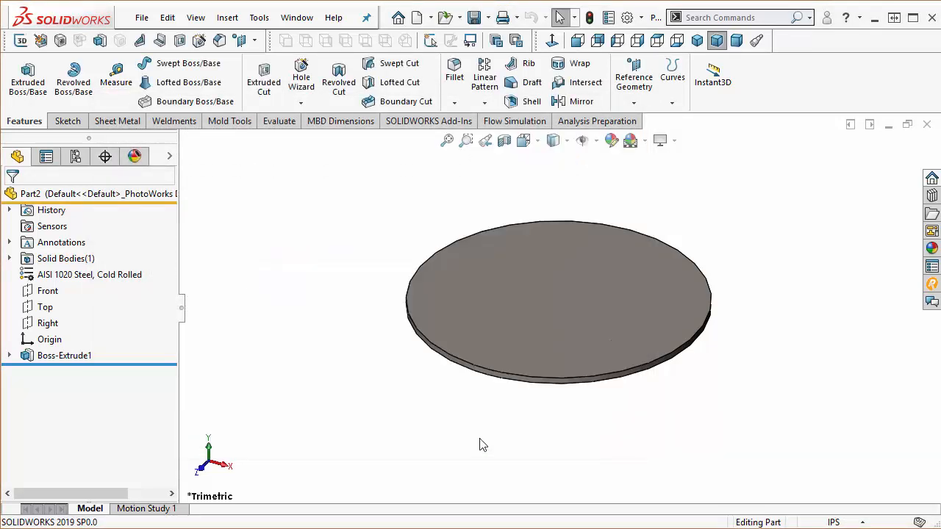
key("ctrl+s")
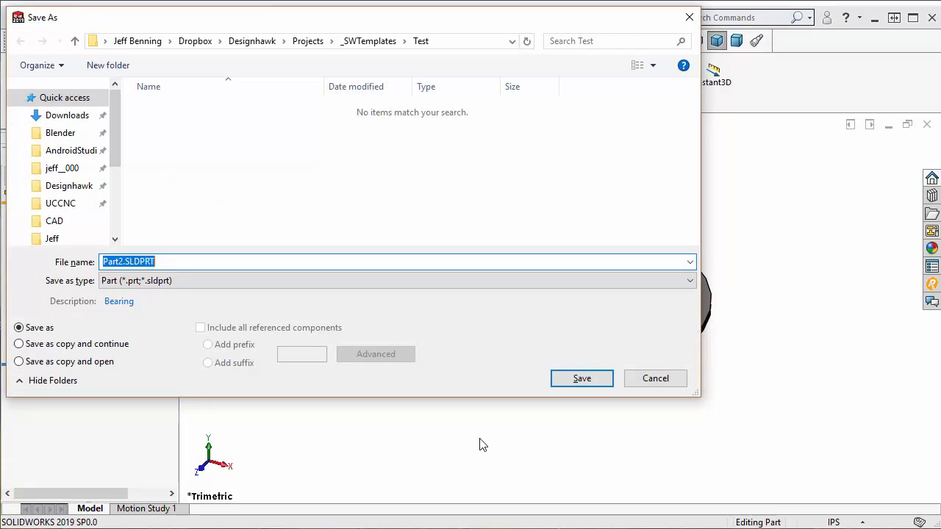
left_click(601, 378)
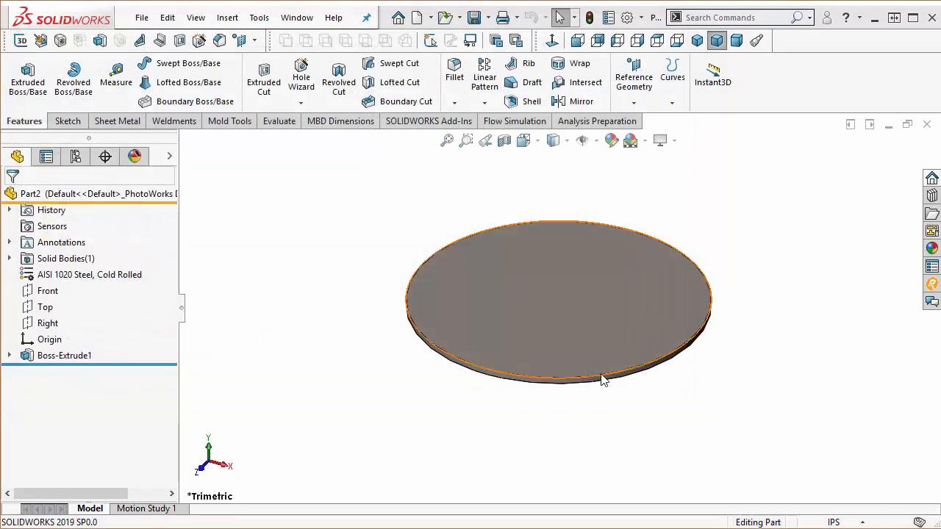
Step: Create a new drawing from the Tutorial draw template without inserting a model view
key("ctrl+n")
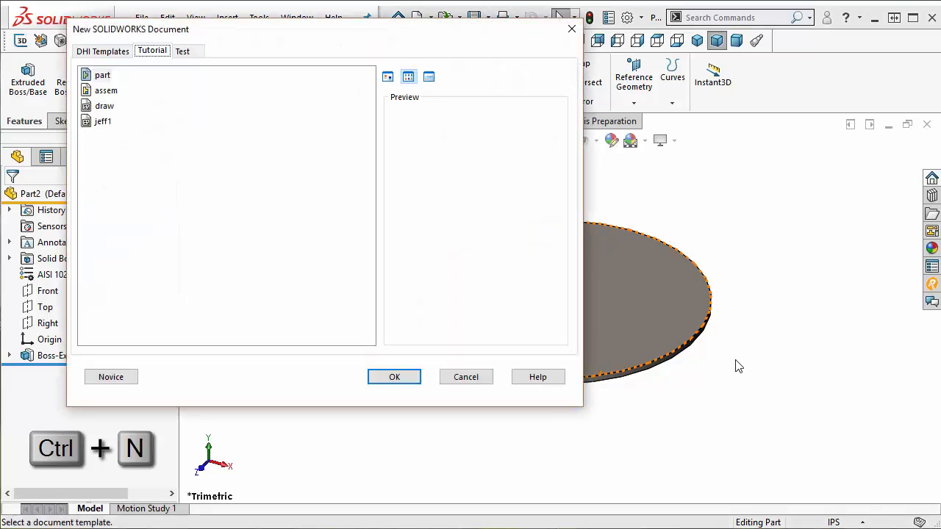
left_click(104, 107)
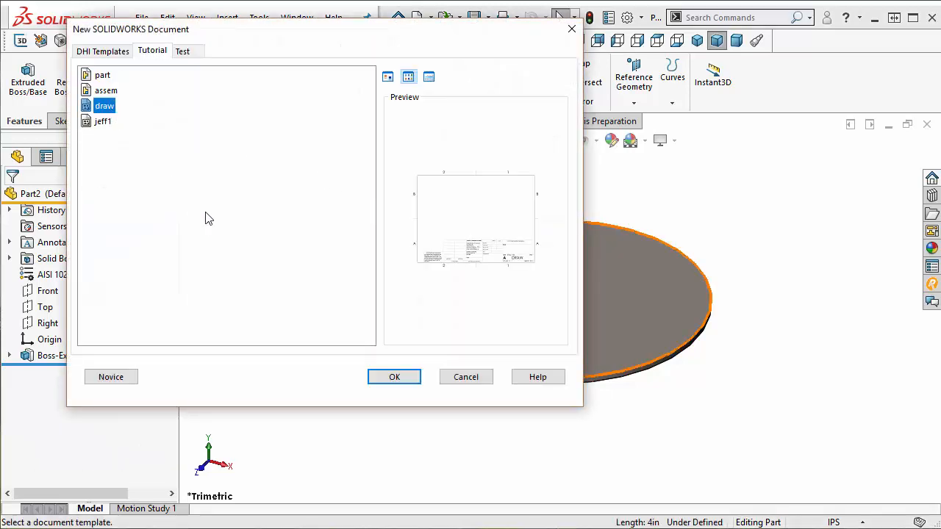
left_click(388, 378)
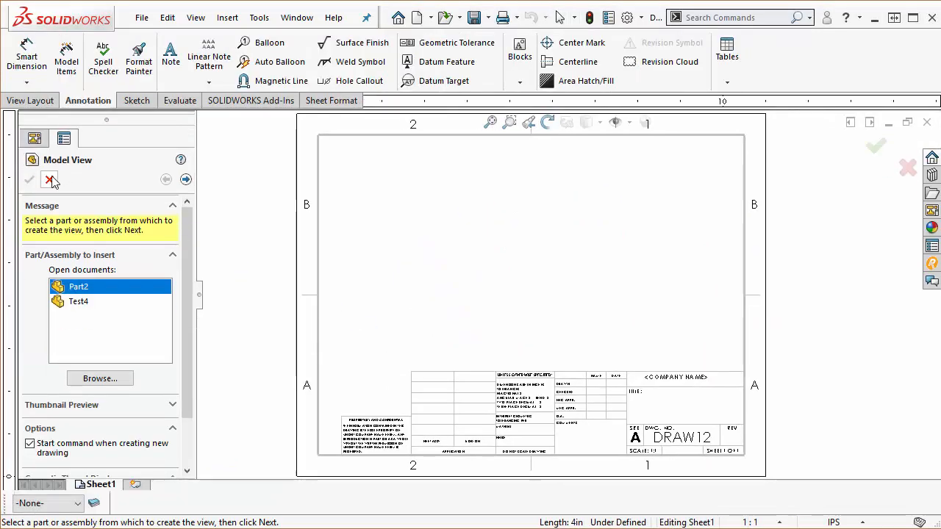
left_click(50, 180)
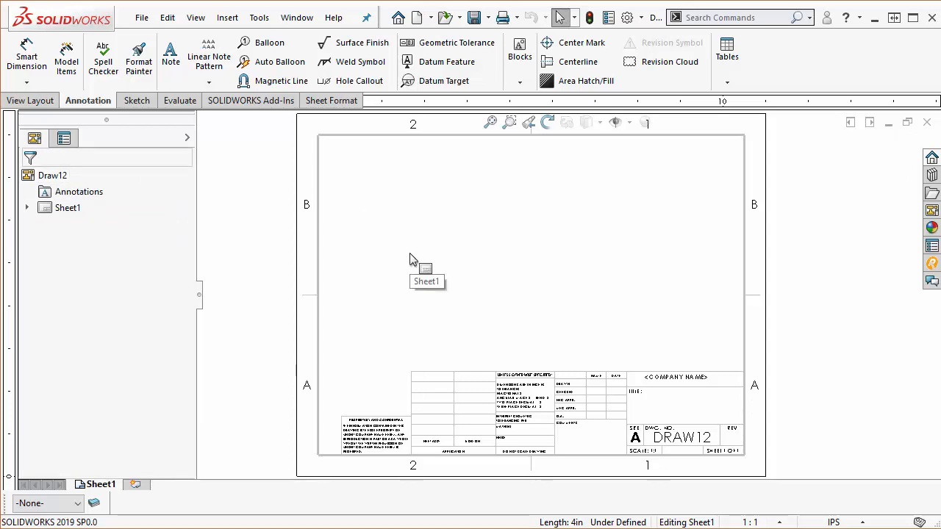
Step: Change Sheet1 to a custom sheet size 17 in wide and 11 in high and apply it
left_click(59, 208)
right_click(63, 208)
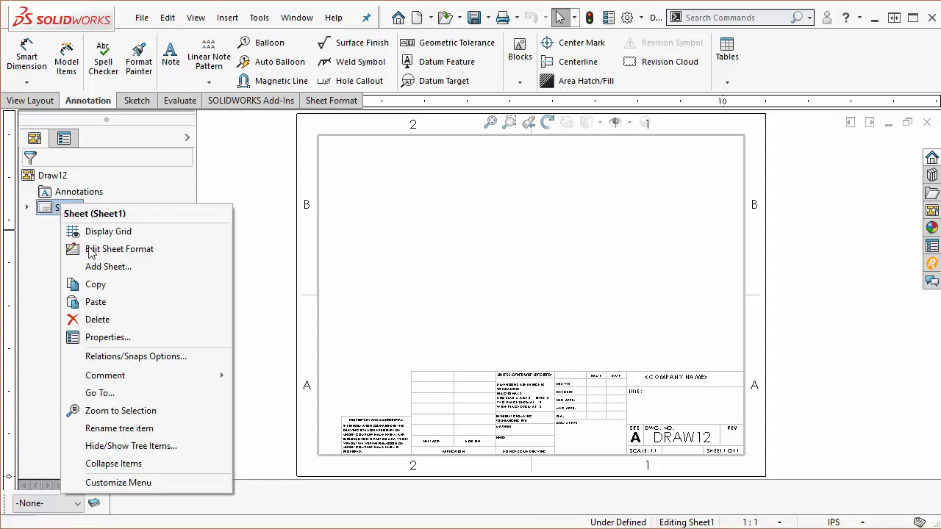
left_click(110, 337)
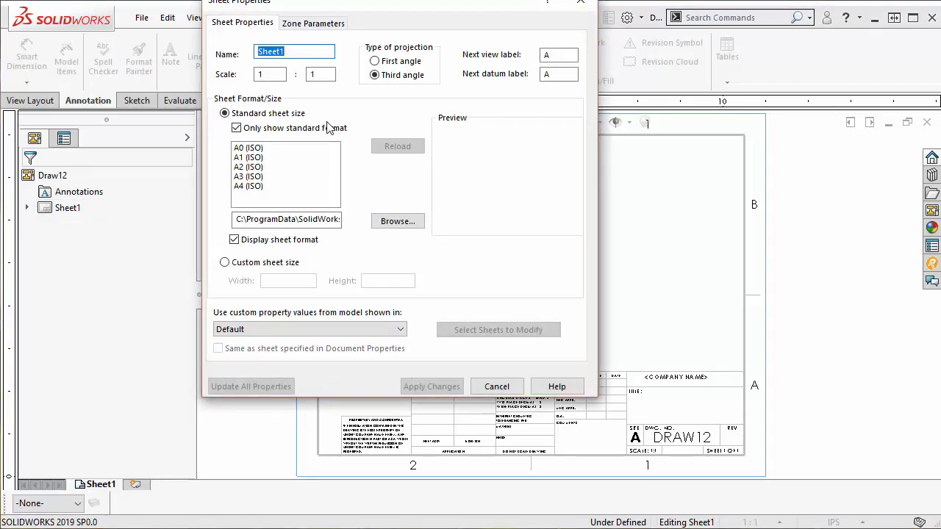
left_click(300, 263)
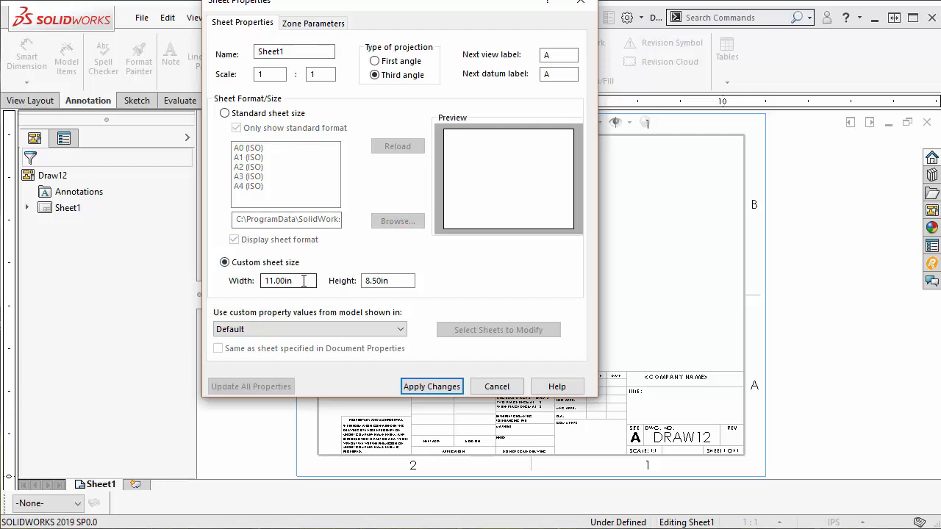
left_click_drag(304, 280, 240, 278)
type("17")
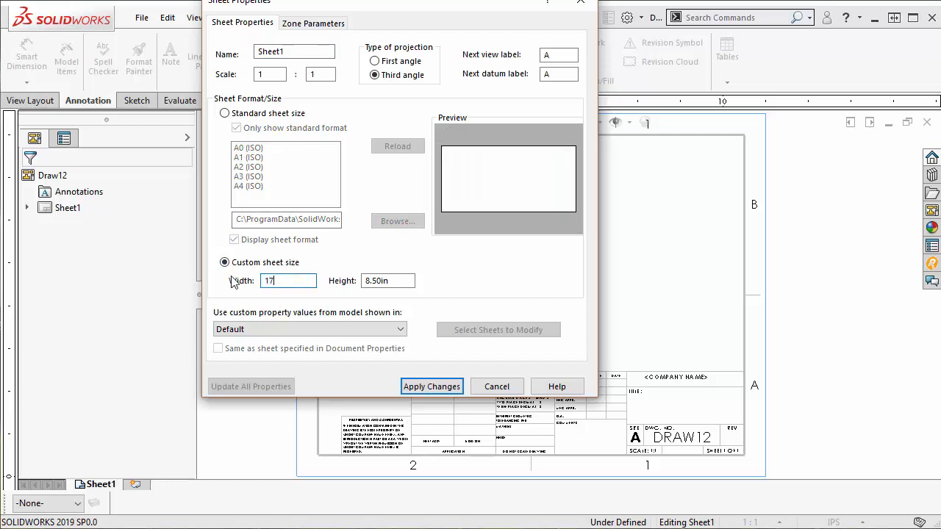
type("11")
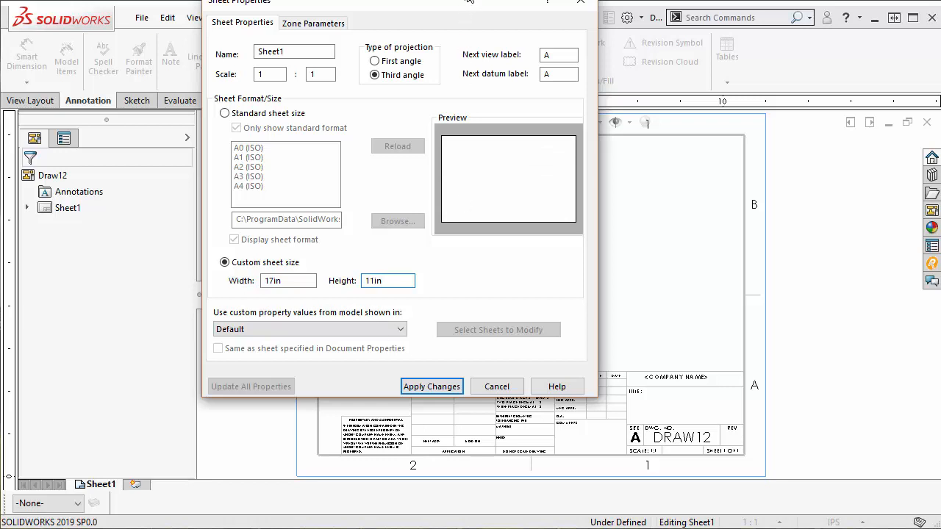
left_click_drag(469, 2, 477, 25)
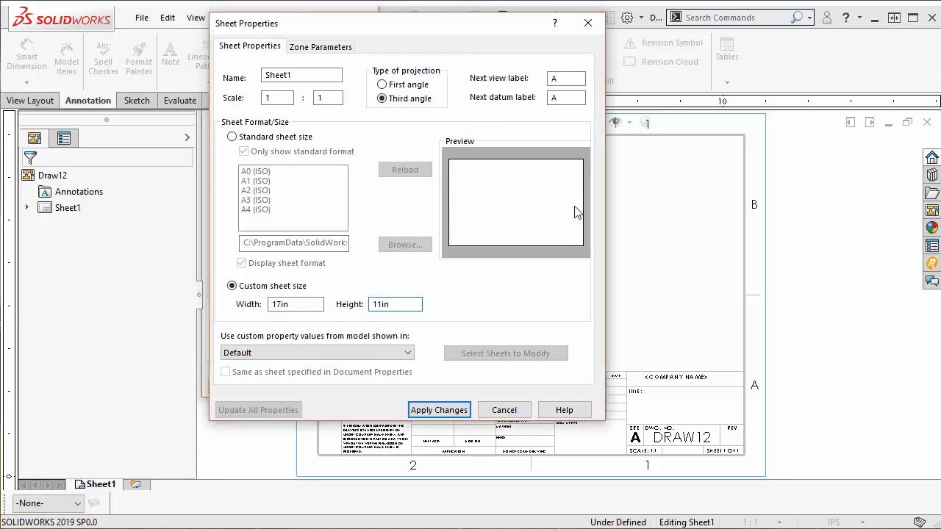
left_click(463, 410)
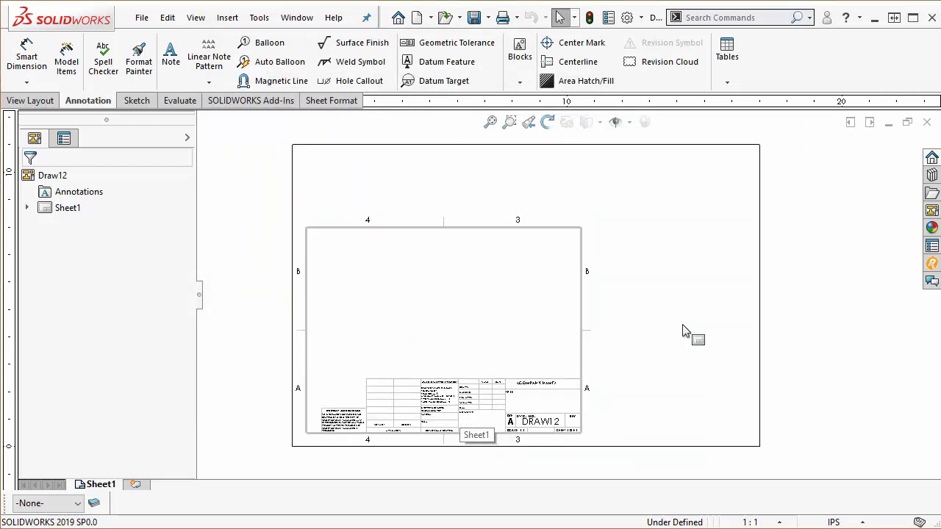
Step: Edit the sheet format and delete all of its existing border and title block entities
left_click(330, 101)
left_click(26, 65)
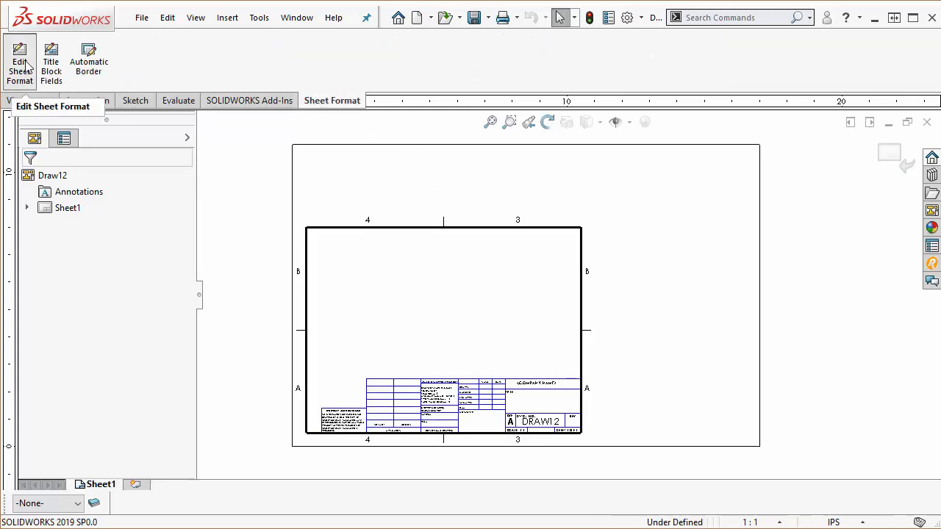
key("ctrl+a")
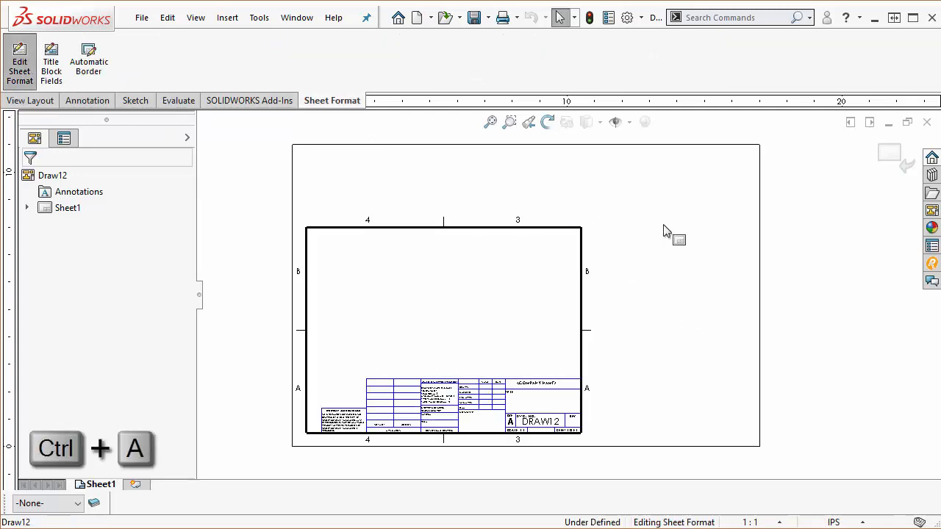
key("Delete")
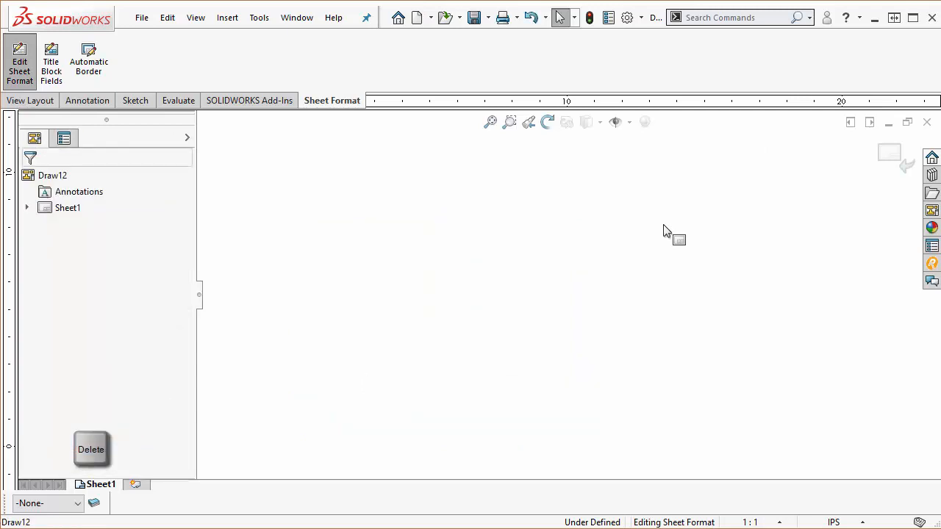
Step: Create an automatic border with evenly sized zones in 3 rows and 5 columns
left_click(100, 63)
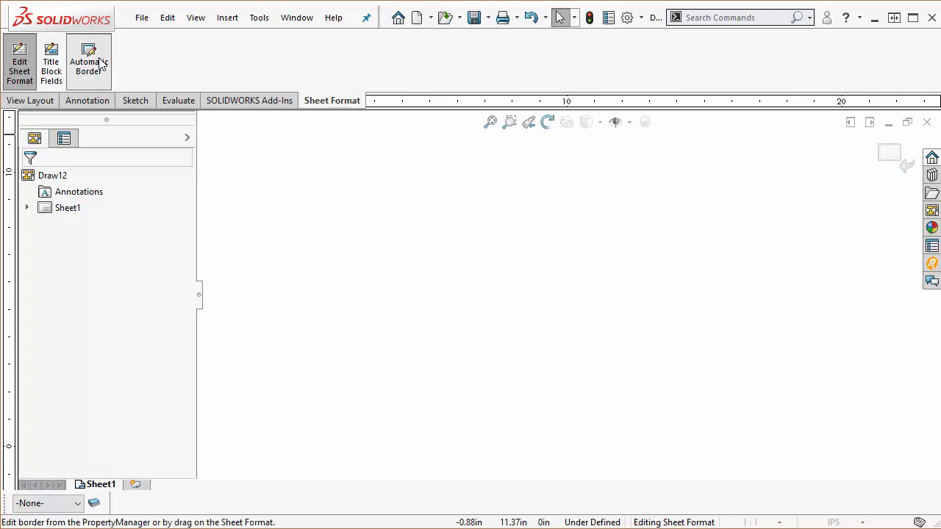
left_click(186, 180)
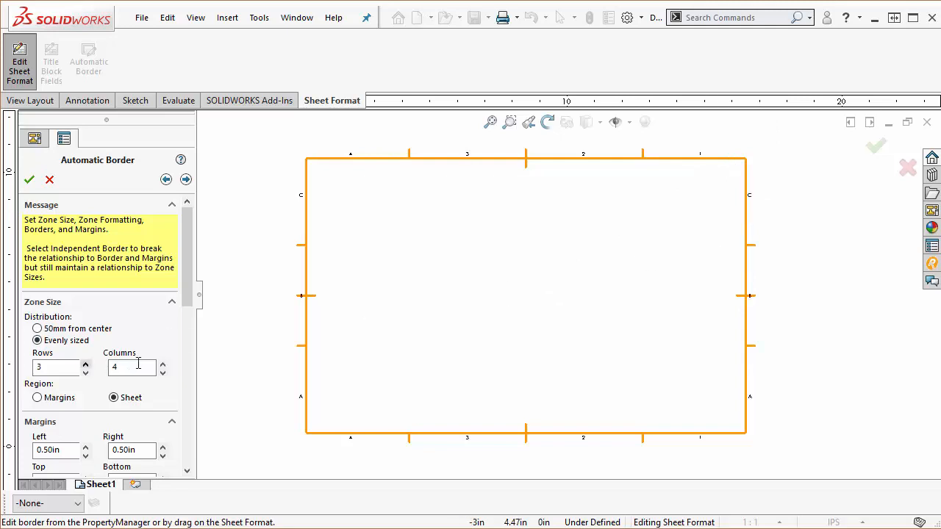
left_click(162, 365)
left_click(162, 365)
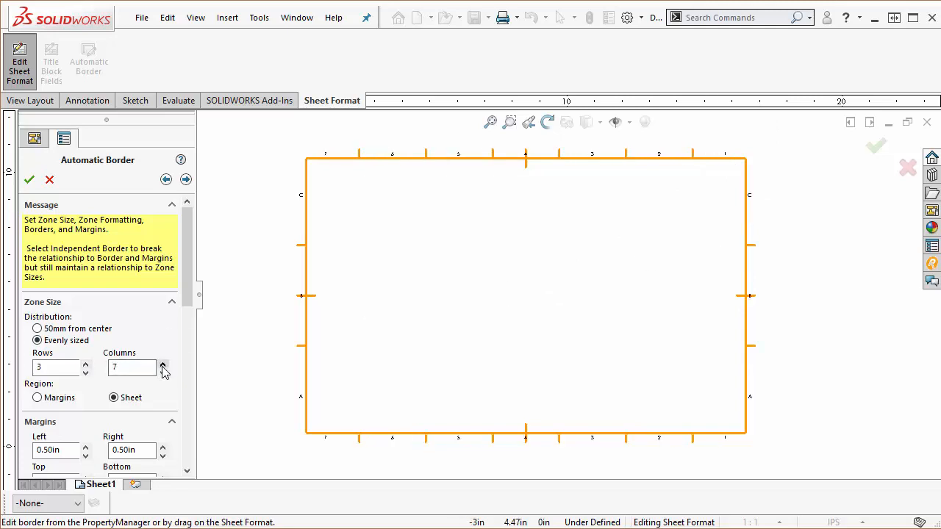
left_click(162, 372)
left_click(162, 373)
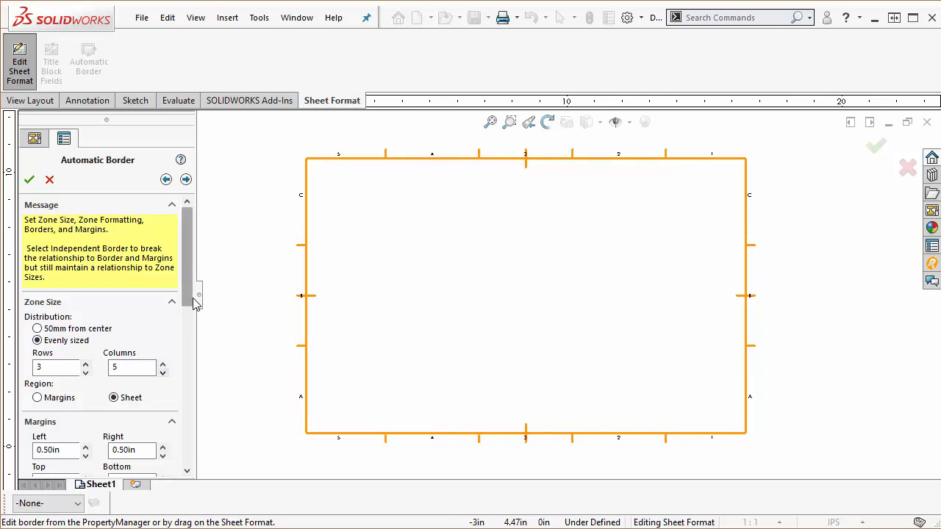
Step: Set both center zone divider lengths to 0 in and accept the automatic border
left_click_drag(188, 298, 165, 409)
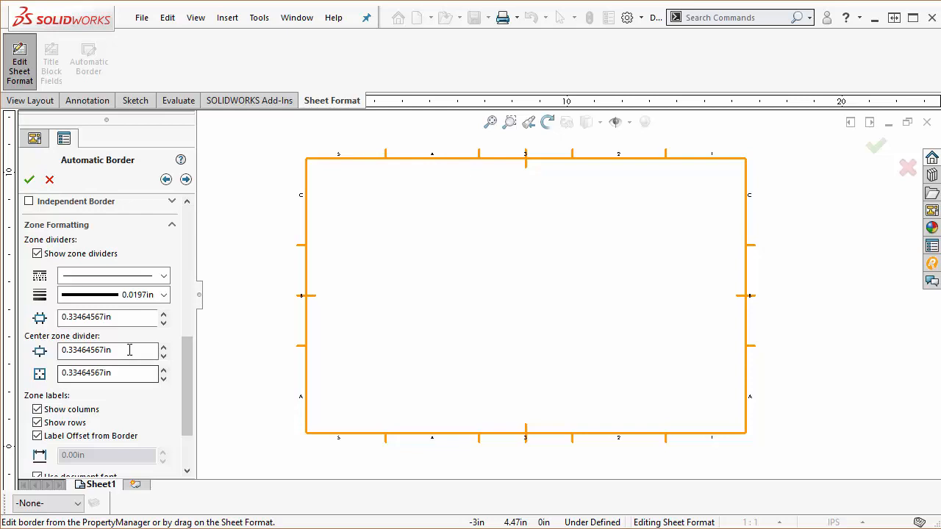
left_click_drag(132, 350, 64, 349)
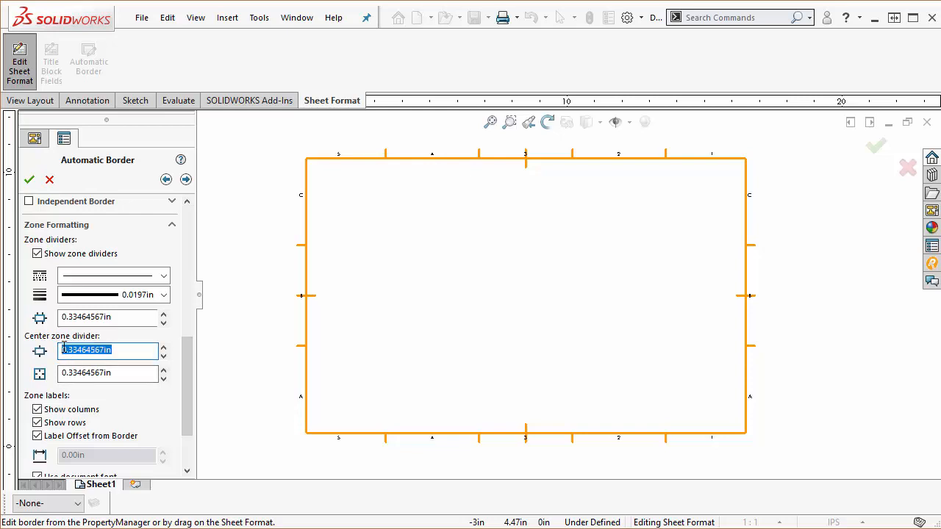
type("0.00in")
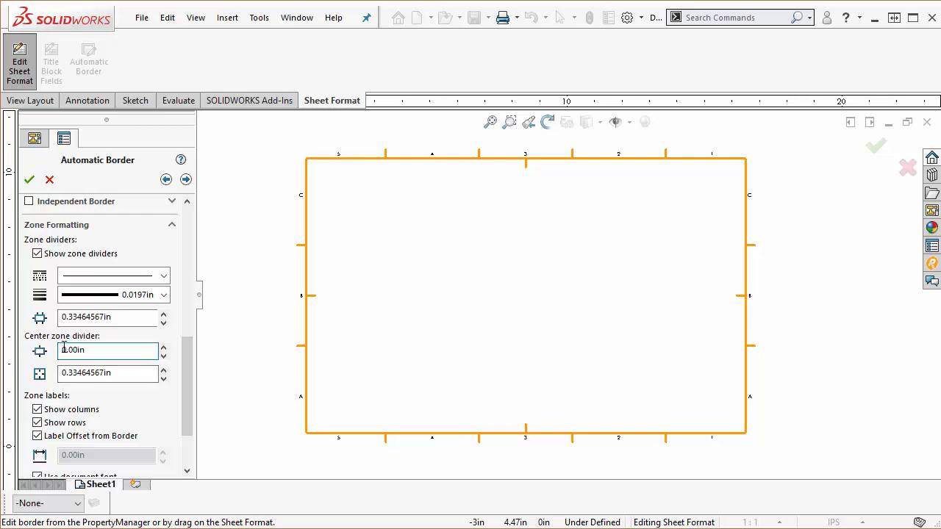
key("Tab")
type("0")
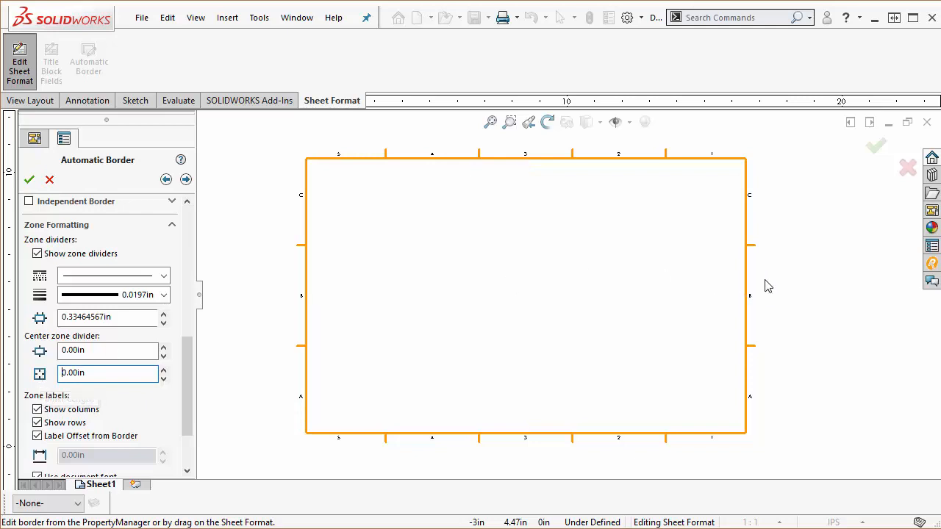
left_click(29, 179)
Step: Make FORMAT the active layer for the sheet format entities
scroll(720, 384, "down", 2)
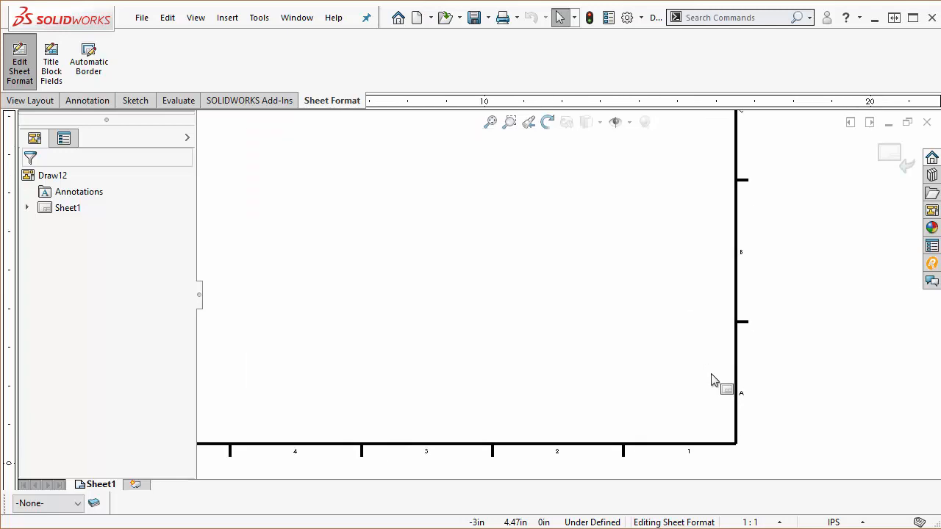
scroll(656, 361, "down", 1)
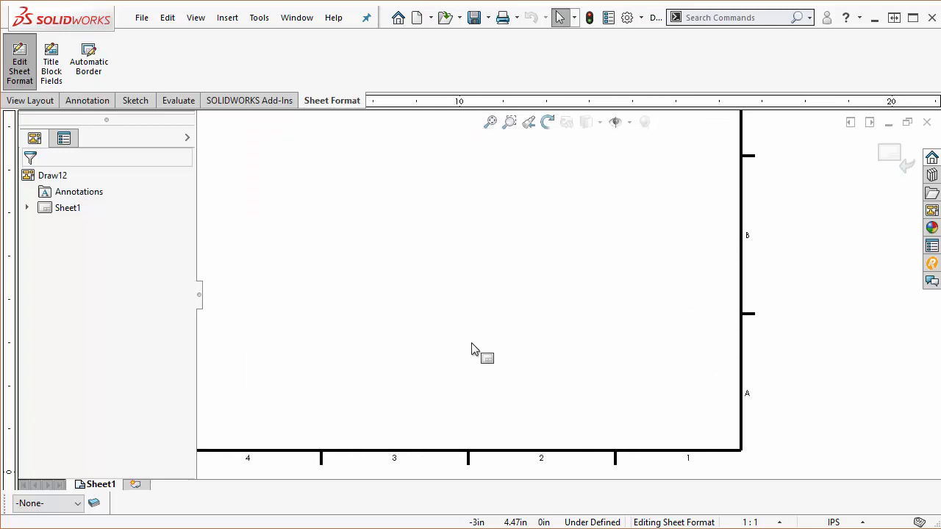
left_click(77, 504)
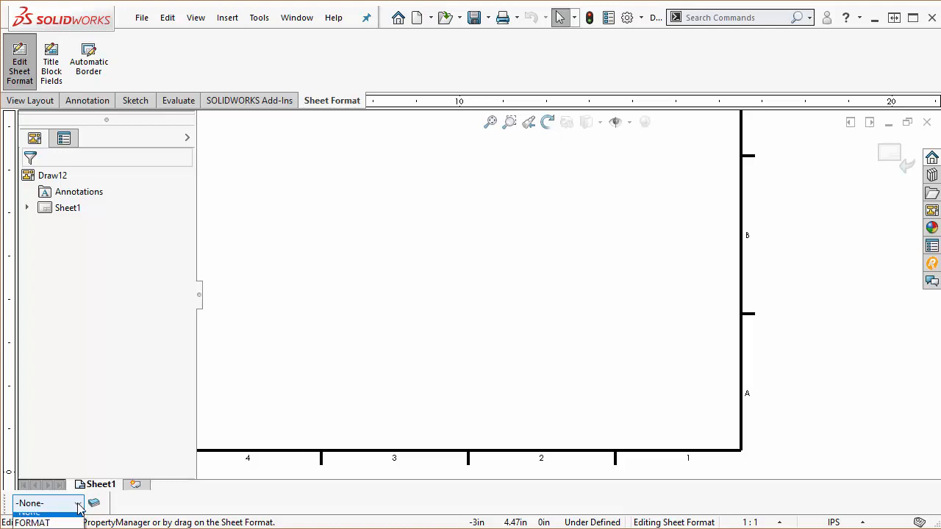
left_click(51, 528)
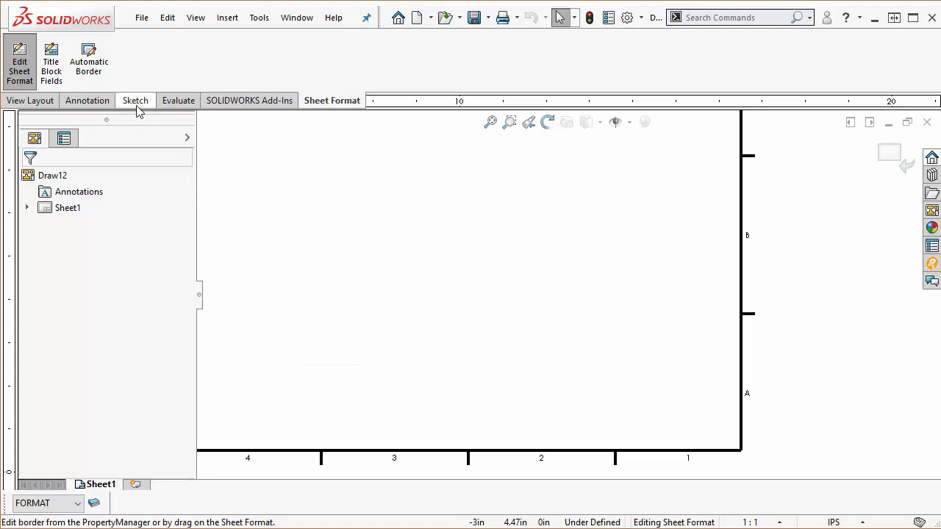
Step: Try stretching the zone divider between A and B outward from the border, and undo the move
left_click(752, 316)
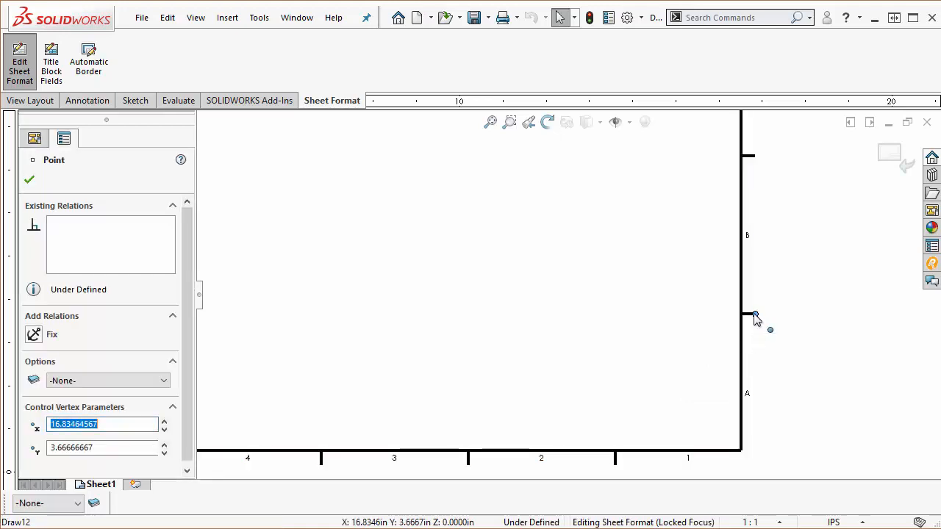
left_click_drag(759, 321, 853, 306)
key("ctrl+z")
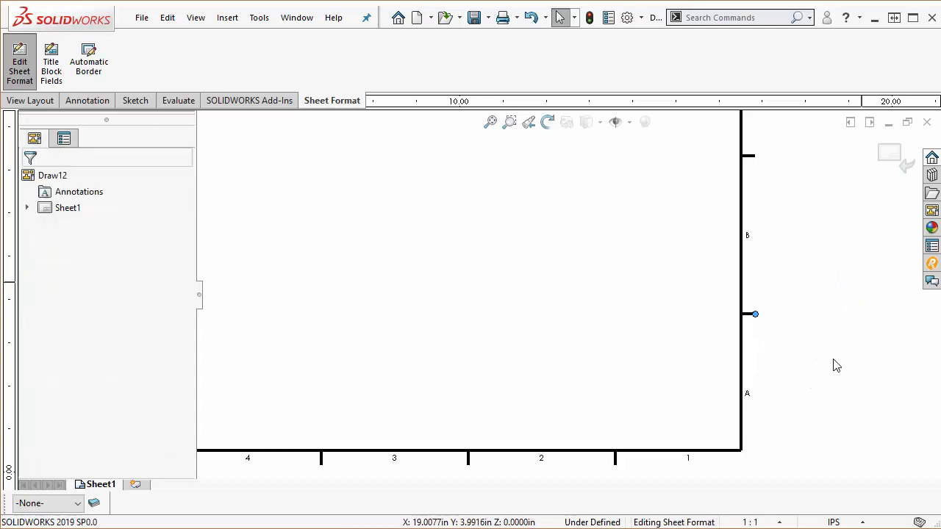
key("f")
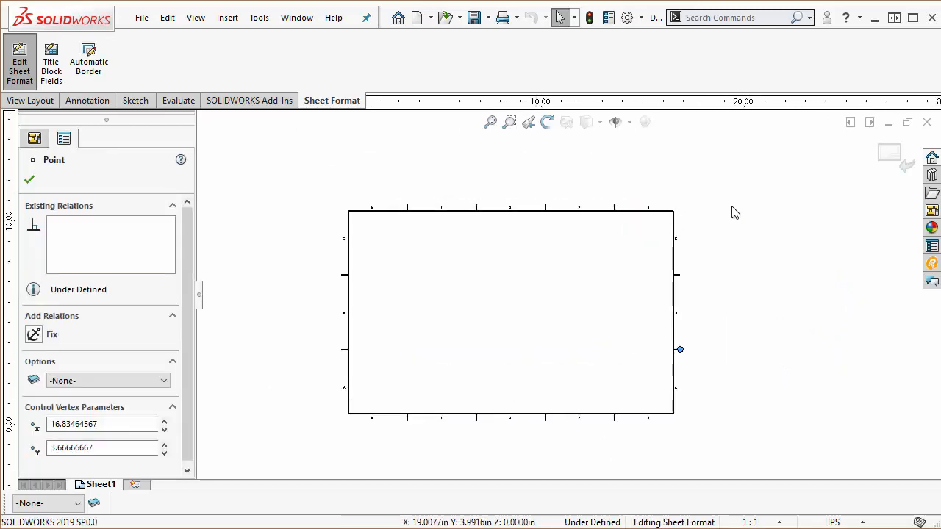
key("Escape")
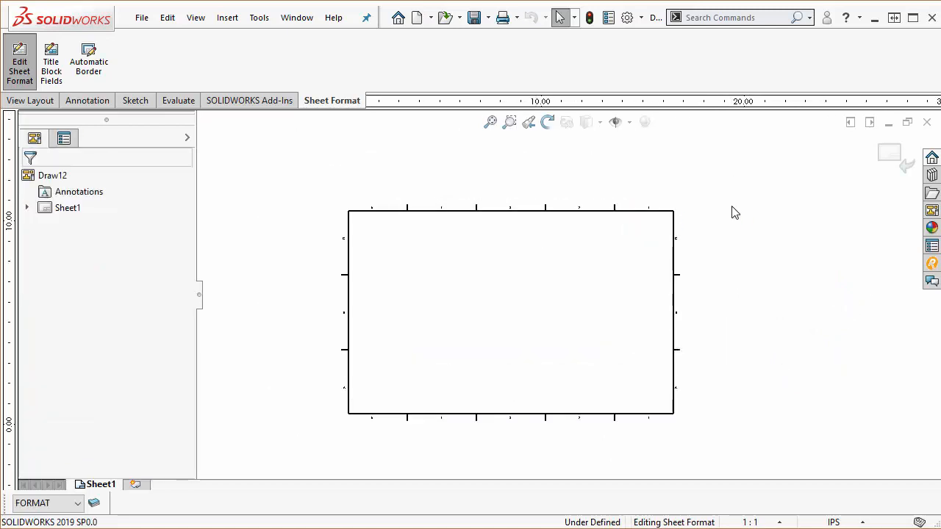
Step: Select all border lines and zone dividers and add a Fix relation to them
key("ctrl+a")
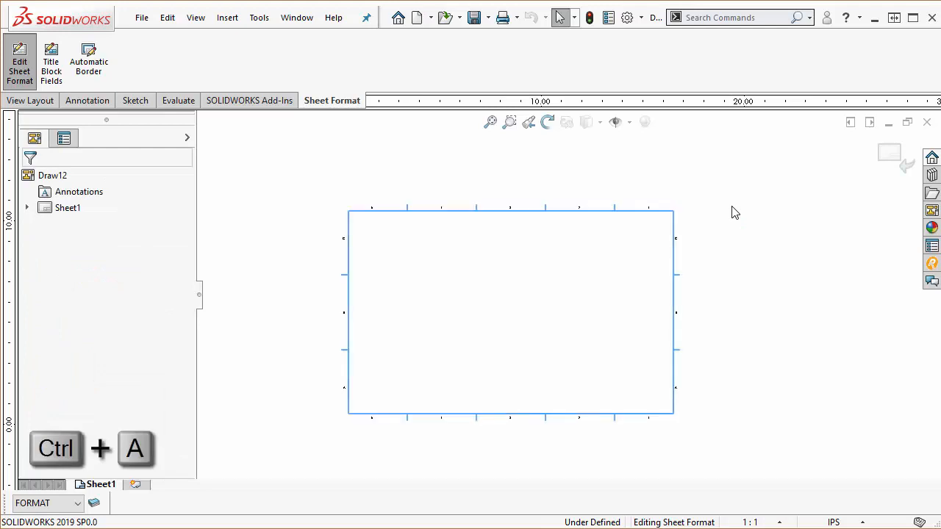
left_click_drag(186, 294, 188, 411)
left_click(40, 414)
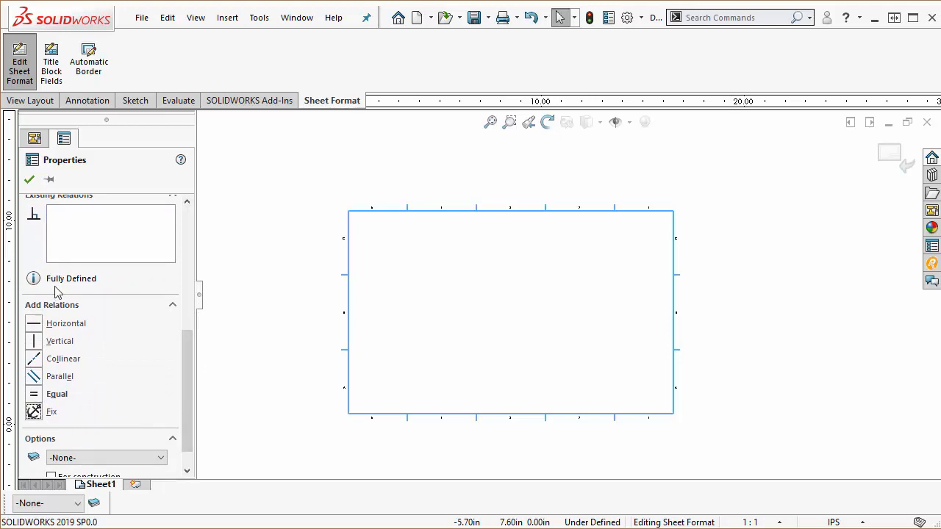
left_click(29, 180)
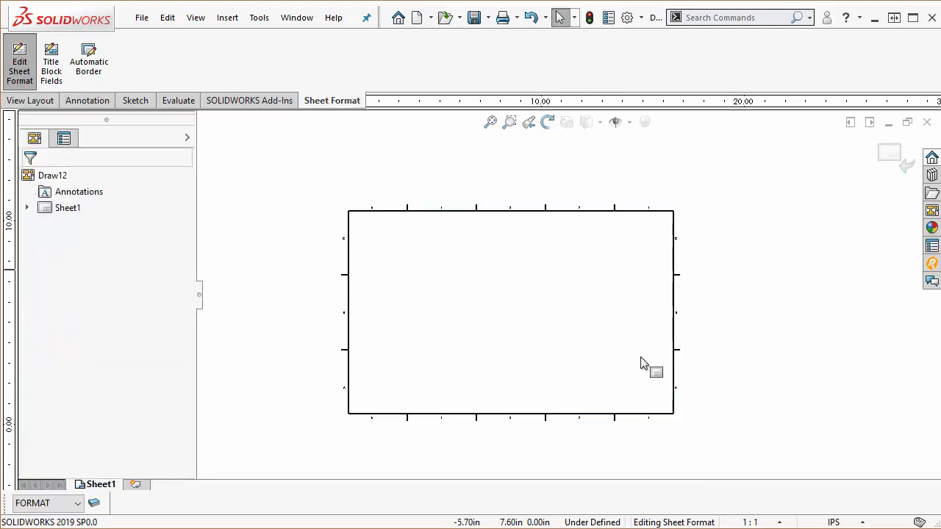
Step: Test the Fix relation by pulling the A/B zone divider's outer end point, and undo the change
scroll(661, 360, "down", 4)
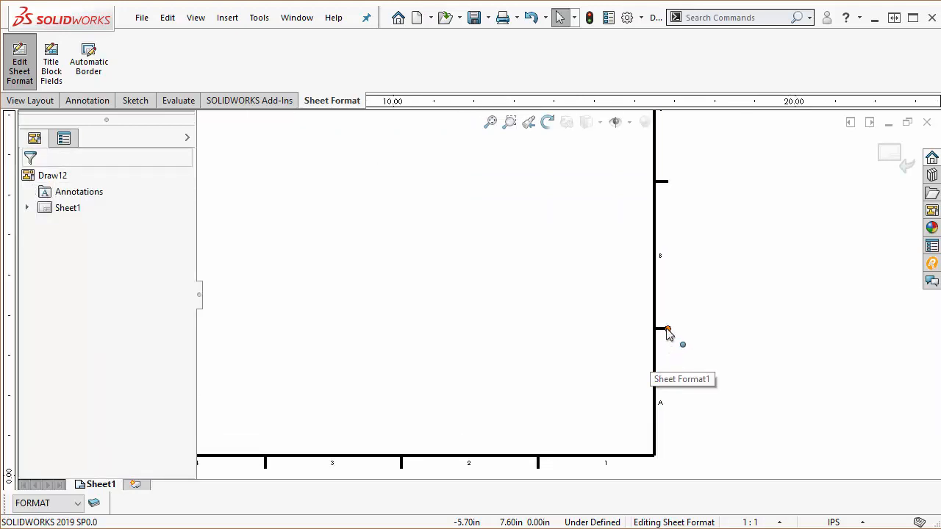
left_click_drag(667, 330, 724, 352)
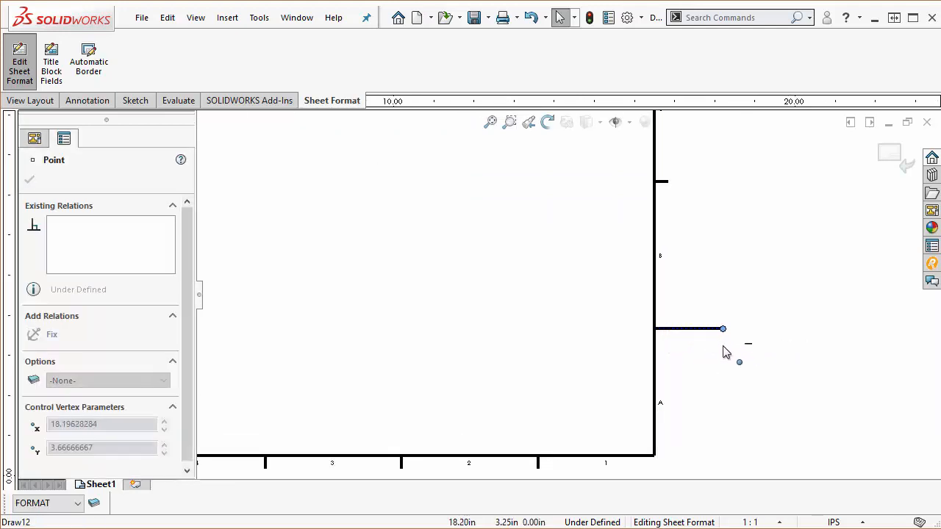
left_click(654, 456)
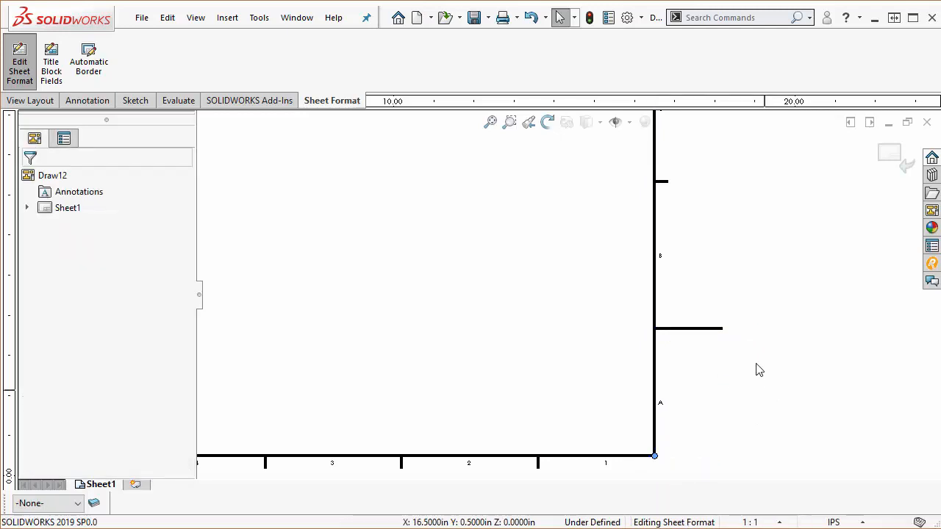
key("ctrl+z")
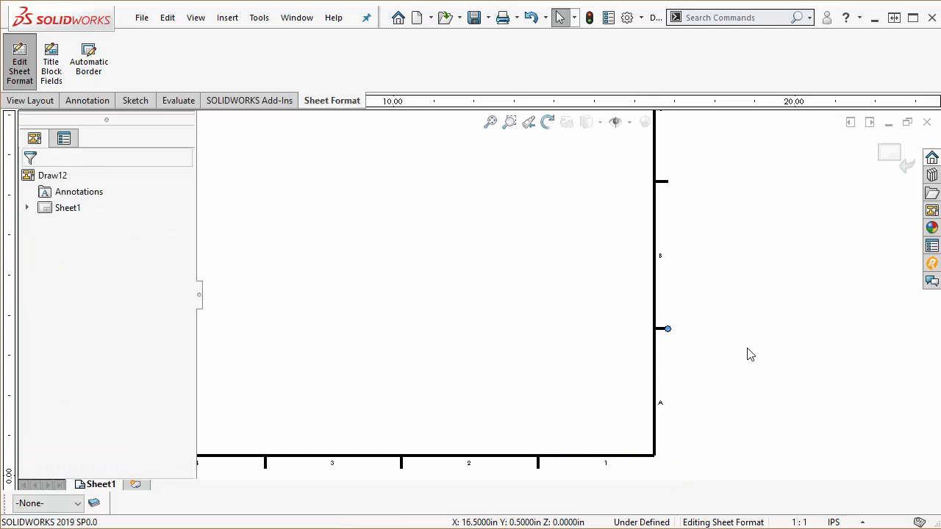
Step: Sketch a horizontal line about 3.98 in long inward from the right border, then a vertical line down to the bottom border
mouse_move(708, 375)
middle_mouse_down()
mouse_move(739, 349)
mouse_move(781, 335)
middle_mouse_up()
left_click(133, 102)
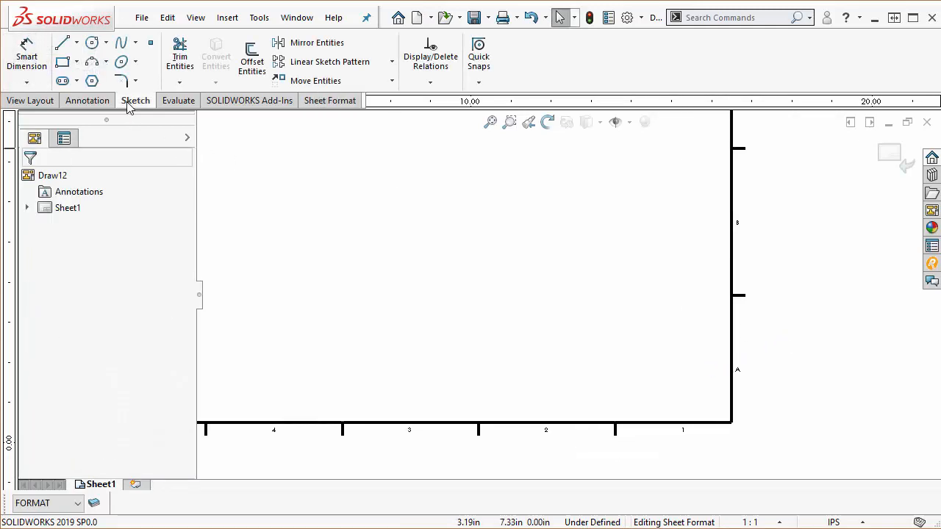
left_click(65, 44)
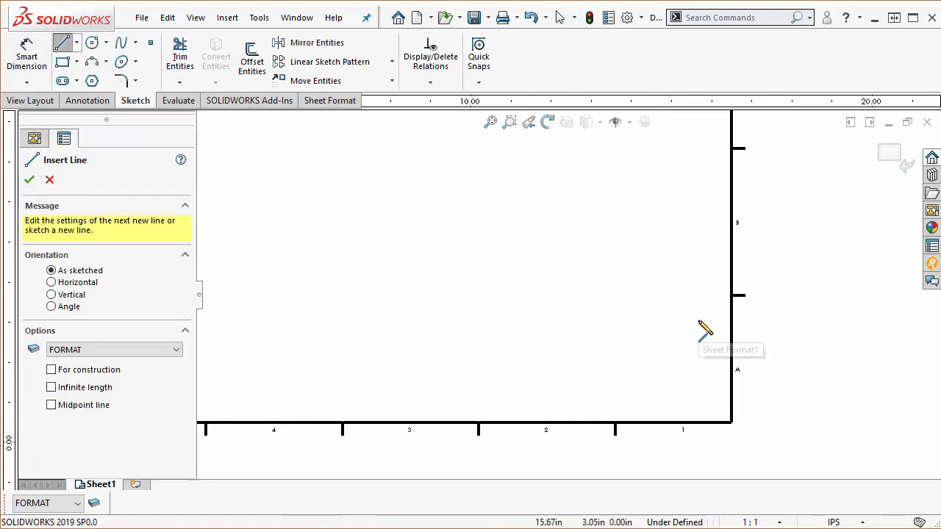
left_click(731, 303)
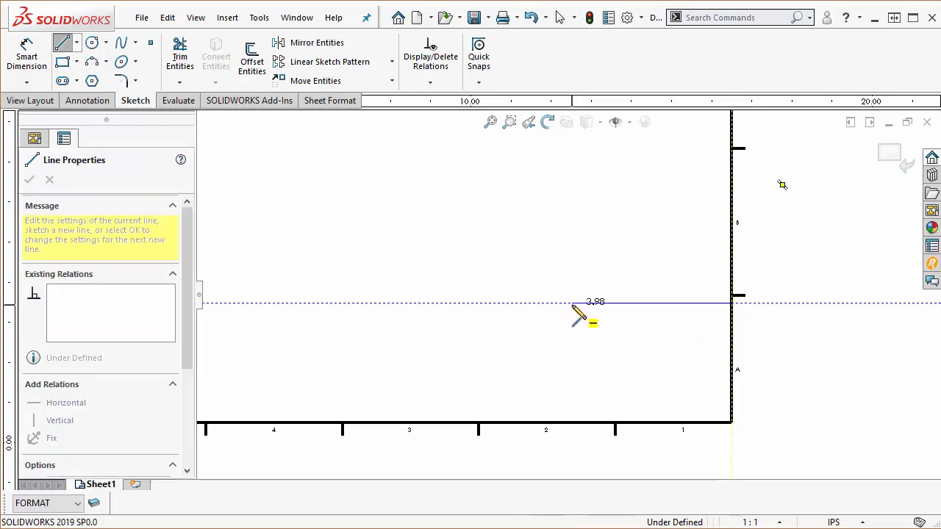
left_click(572, 303)
left_click(572, 423)
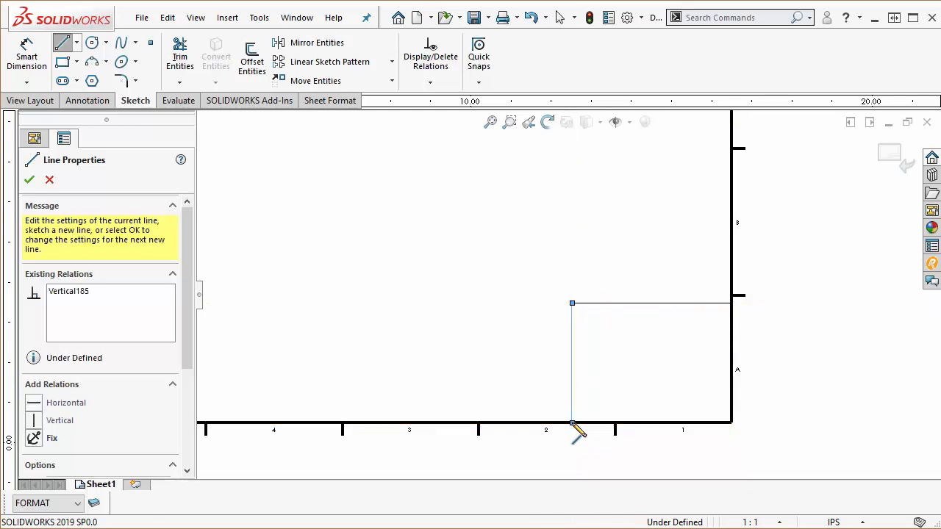
key("Escape")
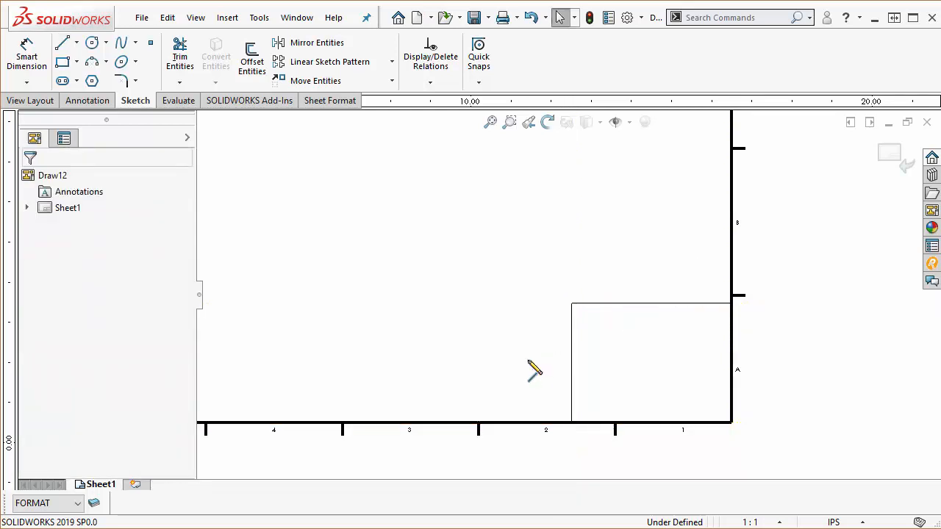
Step: Extend the title block outline with a horizontal line about 2.51 in to the left and a vertical line down to the bottom border
key("l")
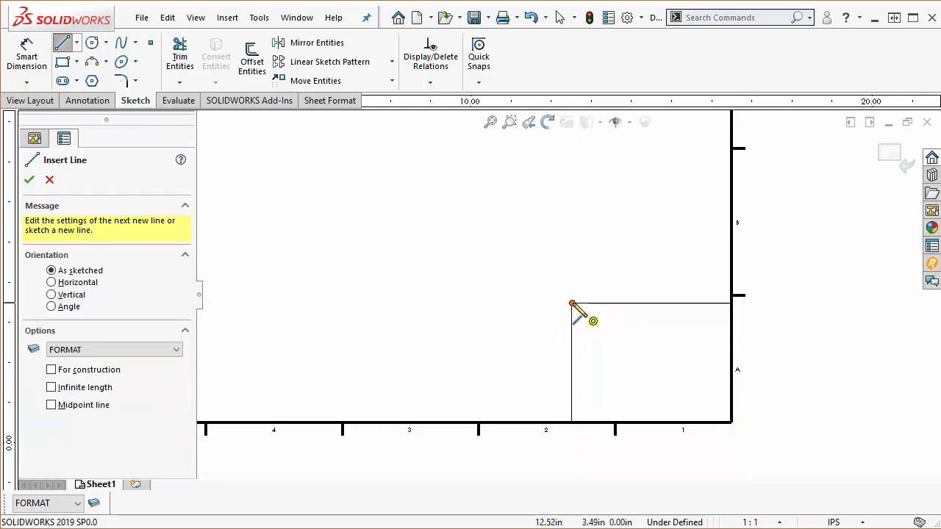
left_click(572, 303)
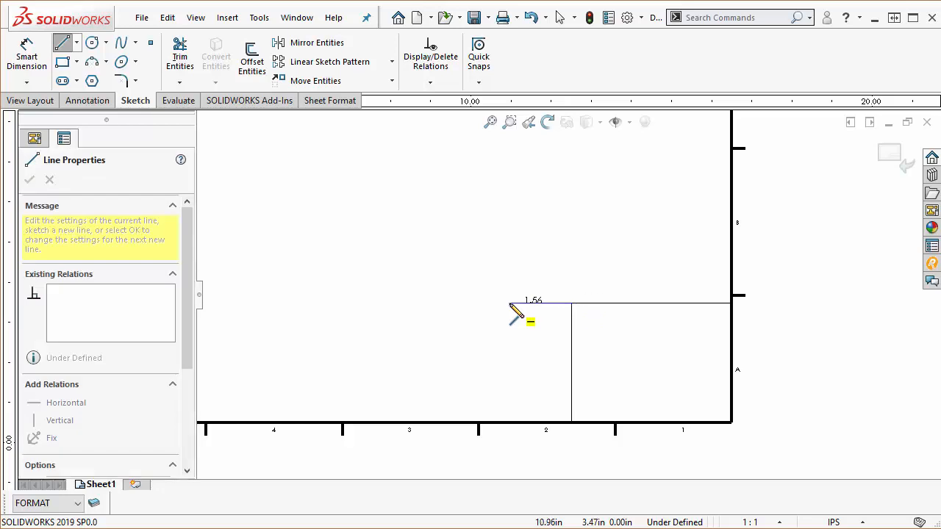
left_click(470, 303)
key("Escape")
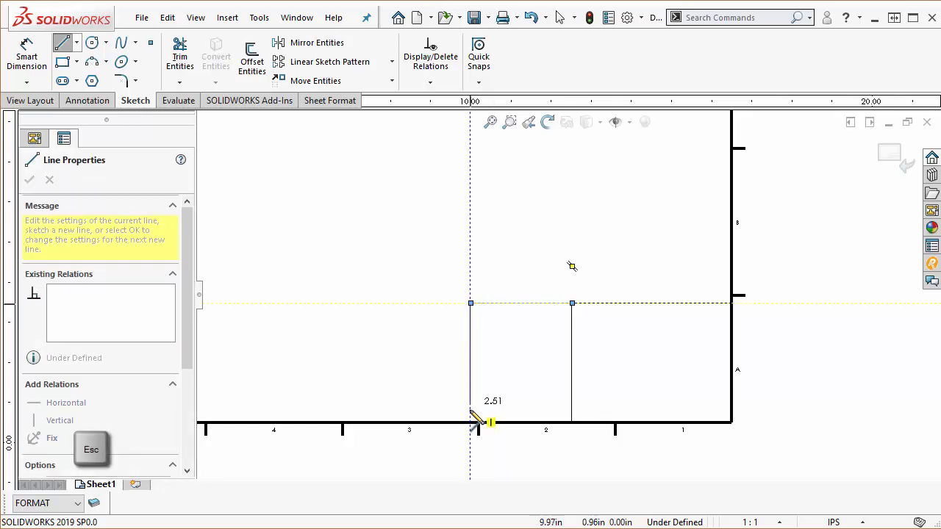
left_click(471, 423)
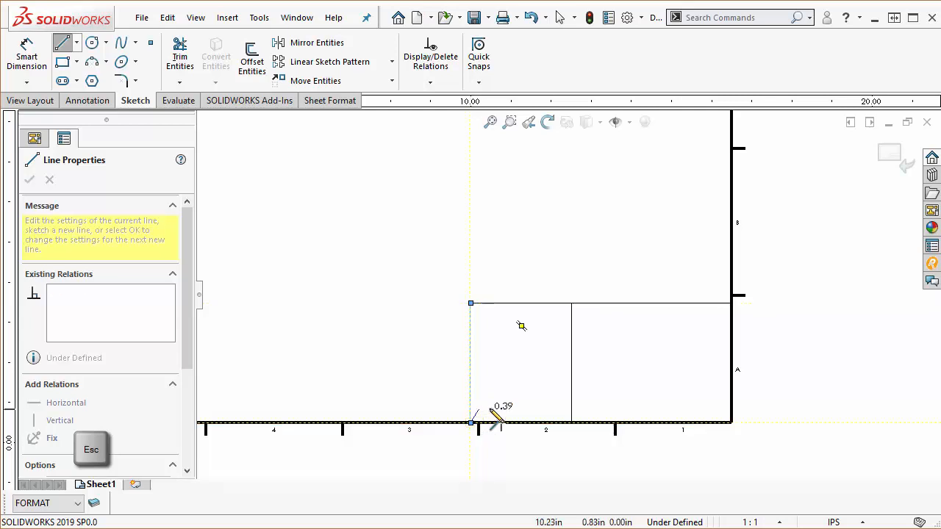
Step: Sketch horizontal divider lines across both title block columns just below the top edge, ending at the right border
key("l")
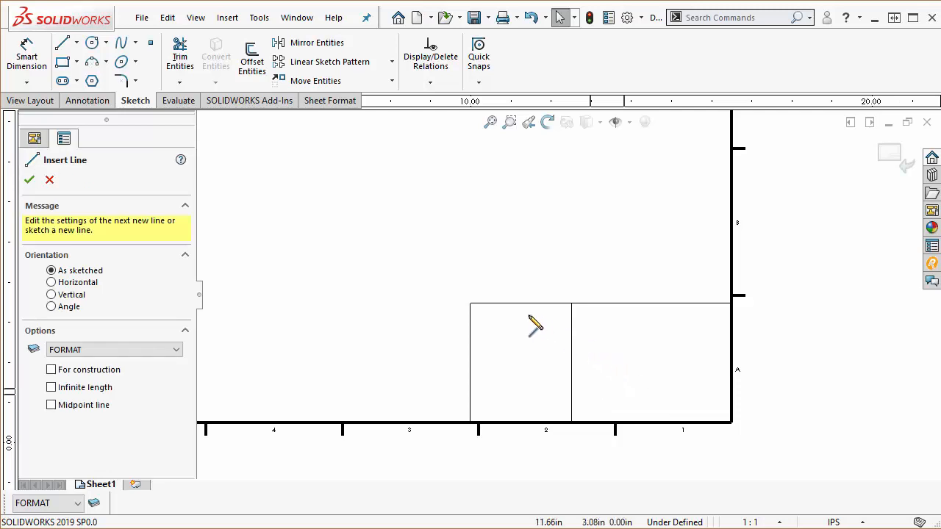
left_click(470, 330)
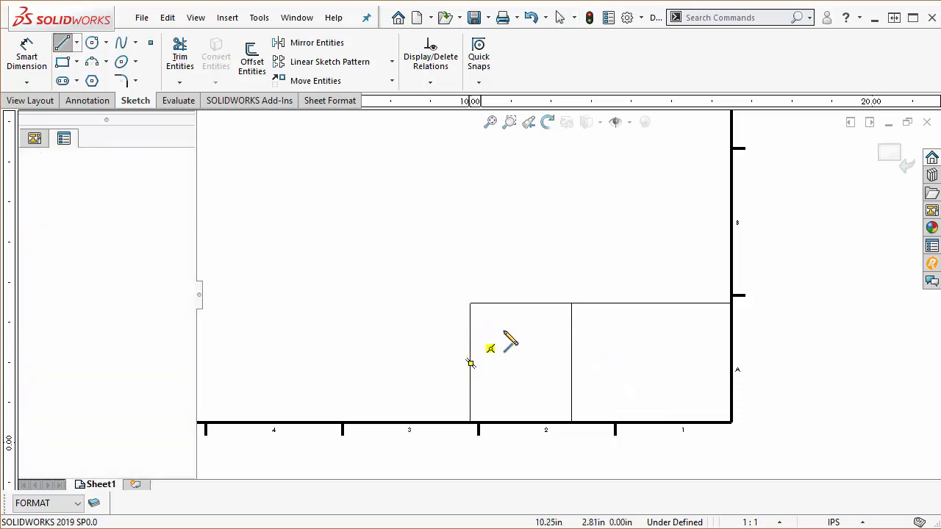
left_click(572, 329)
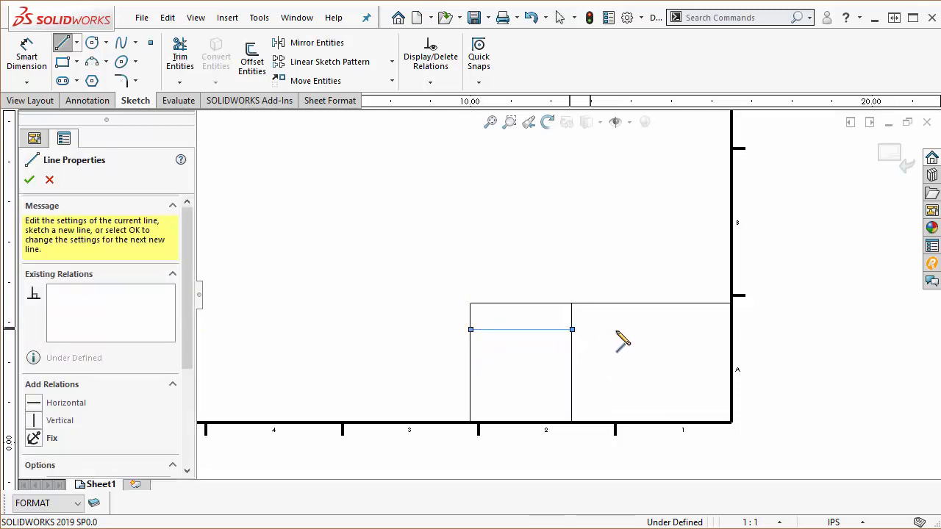
double_click(732, 331)
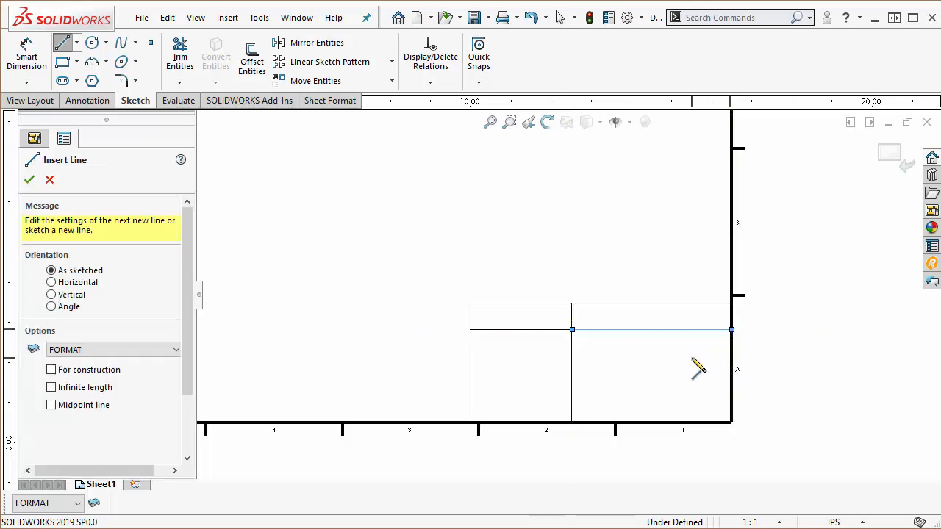
key("Escape")
Step: Sketch two horizontal divider lines across the lower half of the title block's right column
key("l")
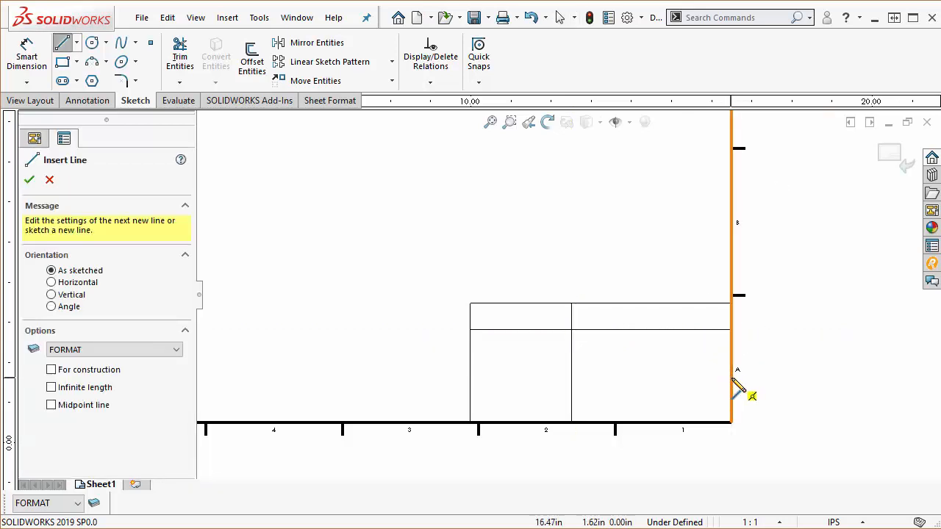
left_click(731, 377)
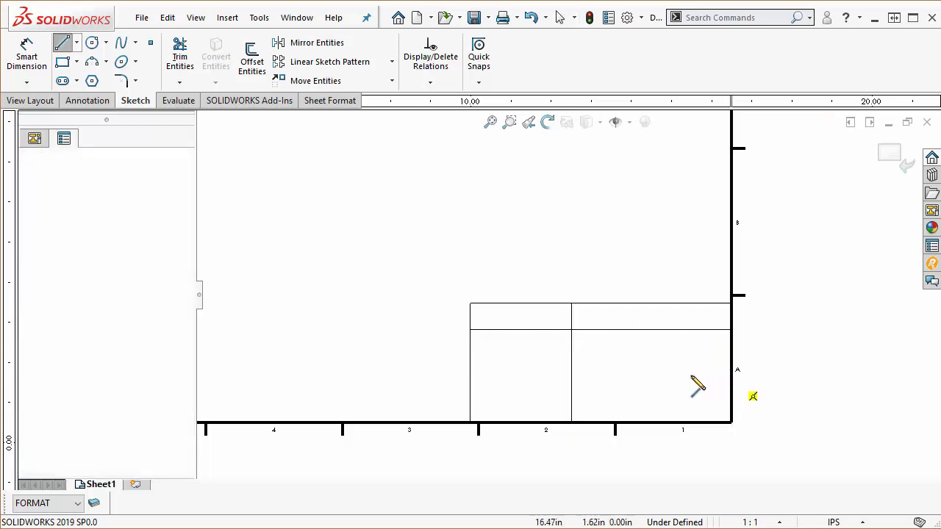
left_click(572, 377)
key("Escape")
key("l")
left_click(732, 402)
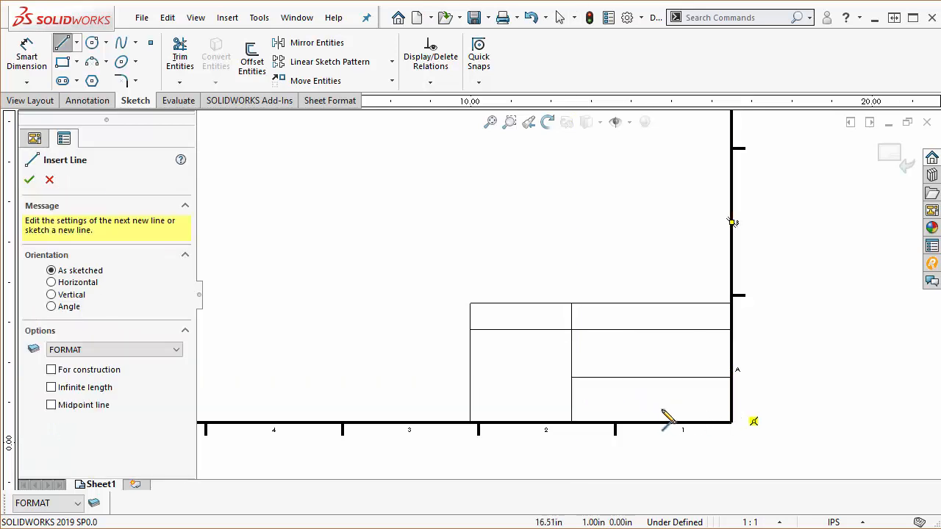
left_click(572, 401)
key("Escape")
Step: Sketch a second horizontal divider line across the title block's left column, below the first one
key("l")
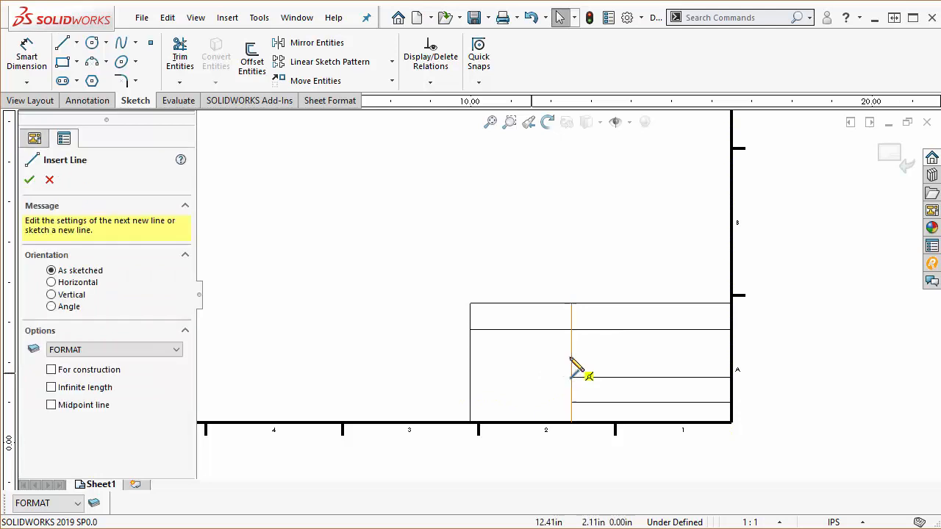
left_click(572, 363)
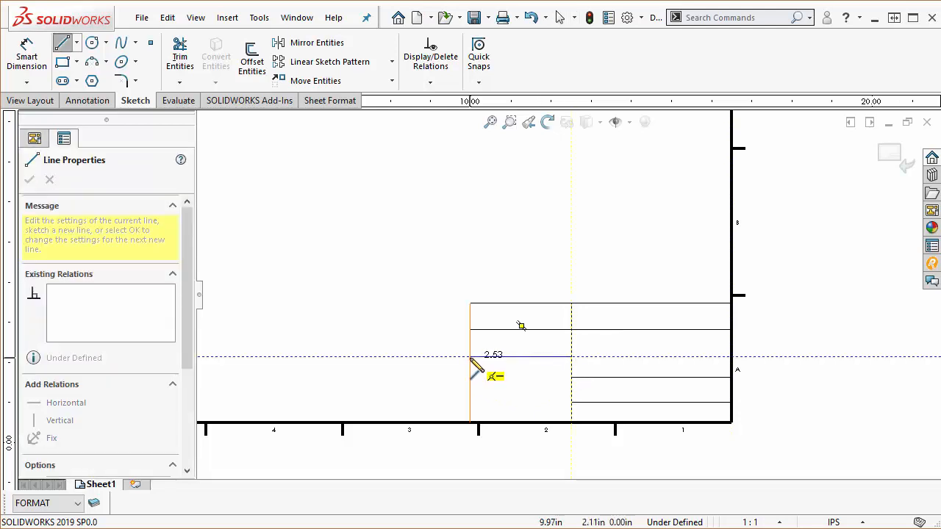
left_click(470, 357)
key("Escape")
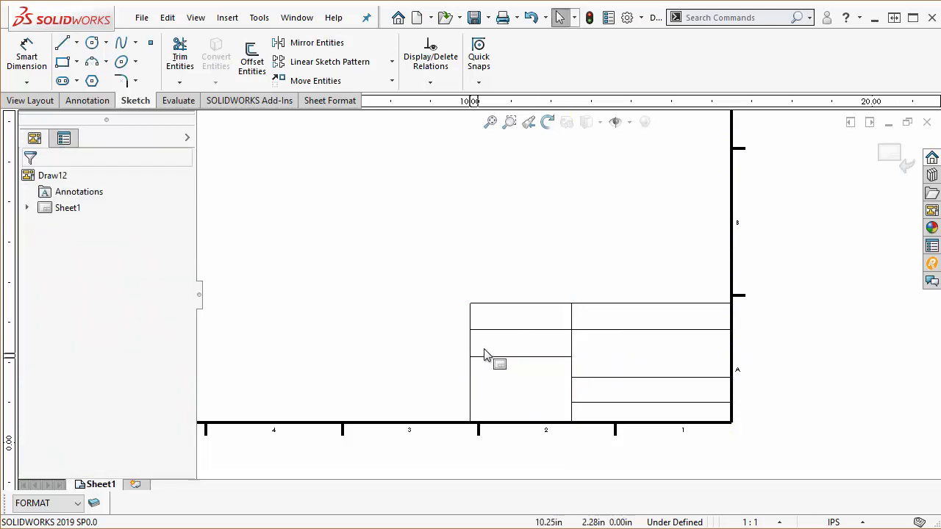
Step: Create a new layer named Dimensions and make it the active layer
scroll(661, 355, "down", 1)
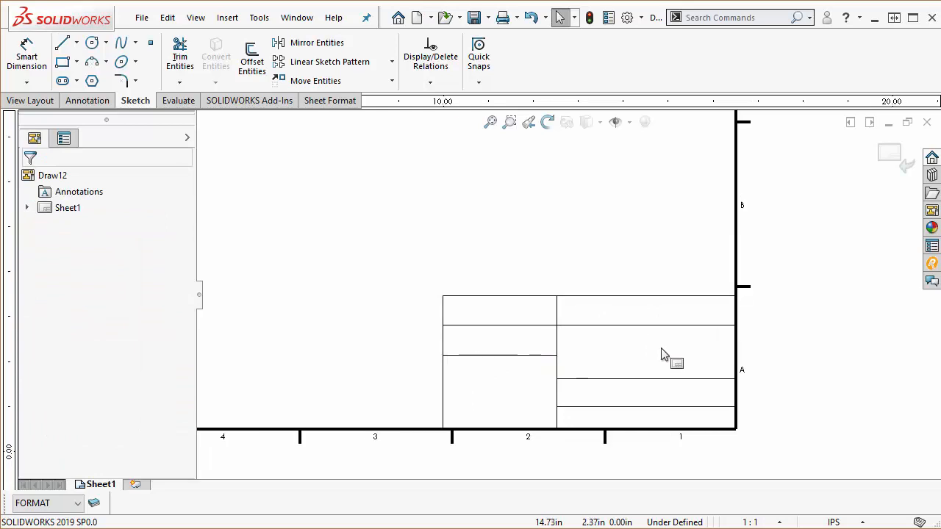
left_click(94, 505)
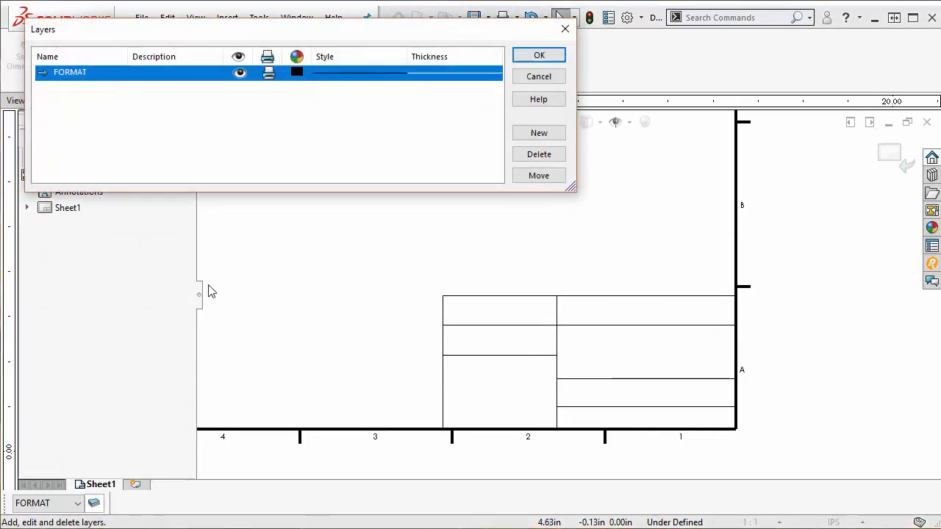
left_click_drag(267, 32, 433, 141)
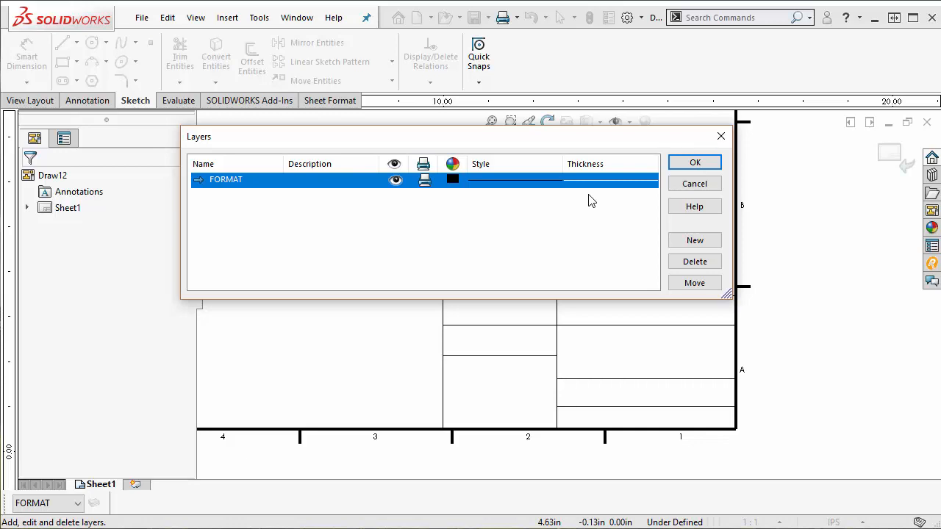
left_click(694, 241)
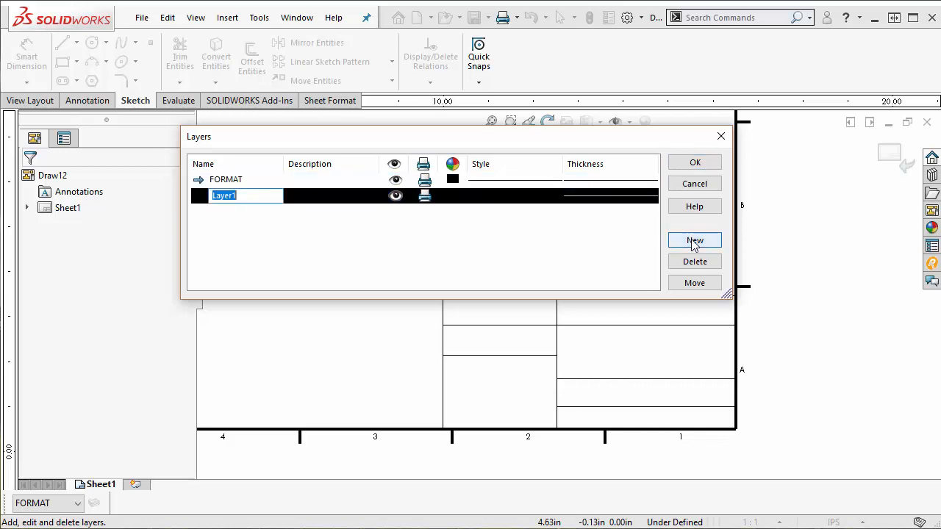
type("Dimensions")
key("Return")
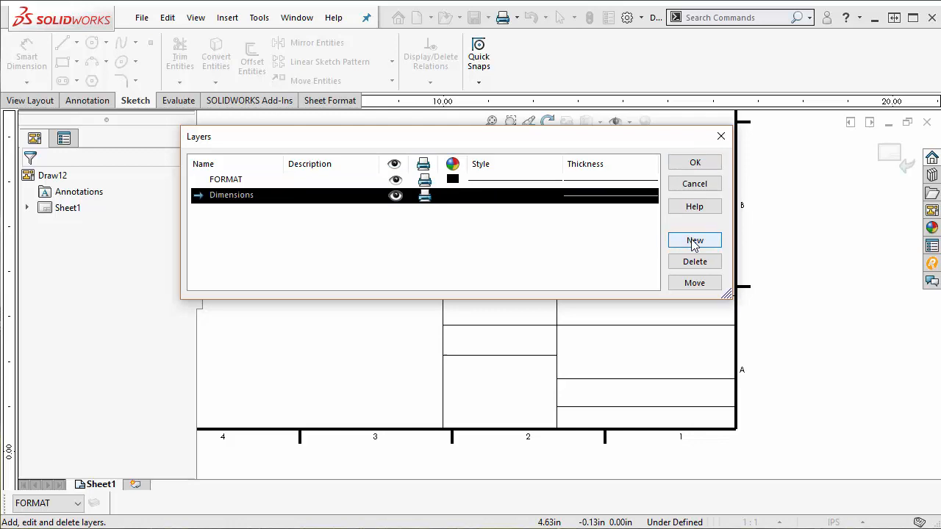
left_click(695, 163)
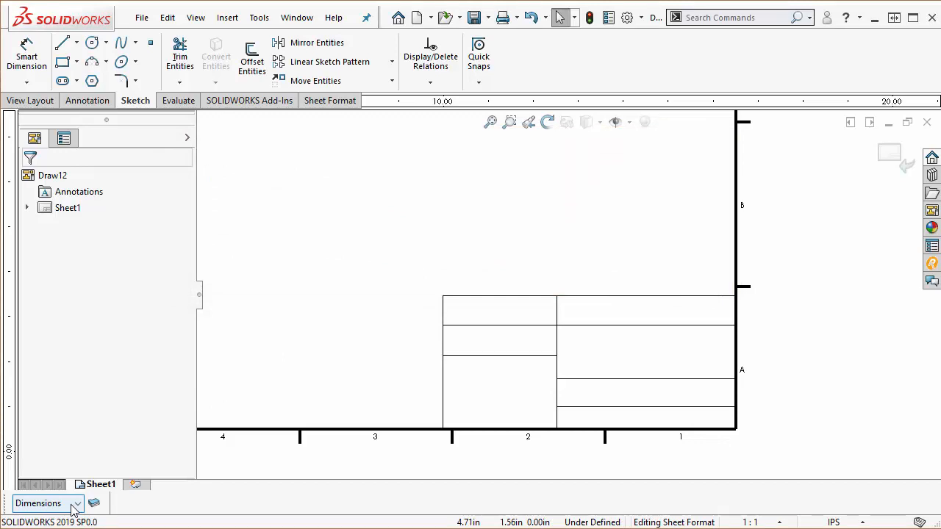
Step: Dimension the top edges of the title block, setting the right column's width to 4 in and the left column's to 2.5 in
left_click(27, 59)
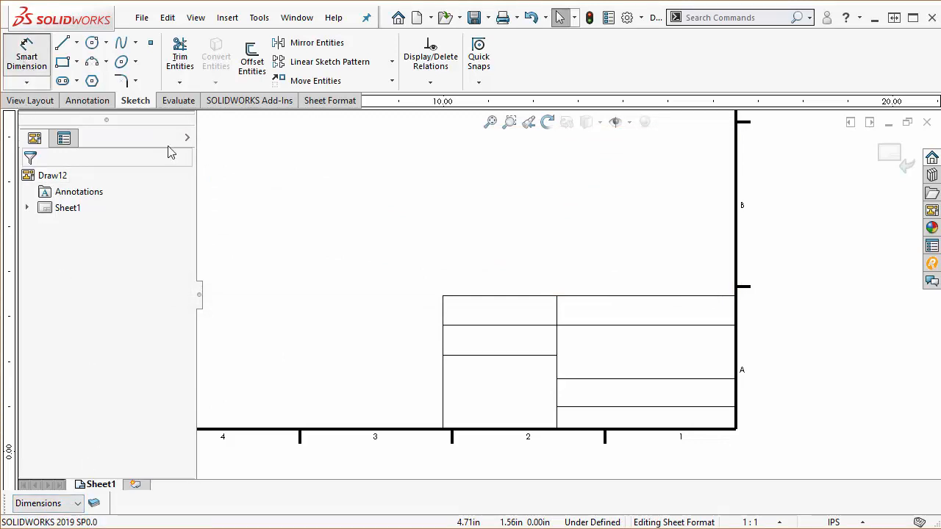
left_click(690, 297)
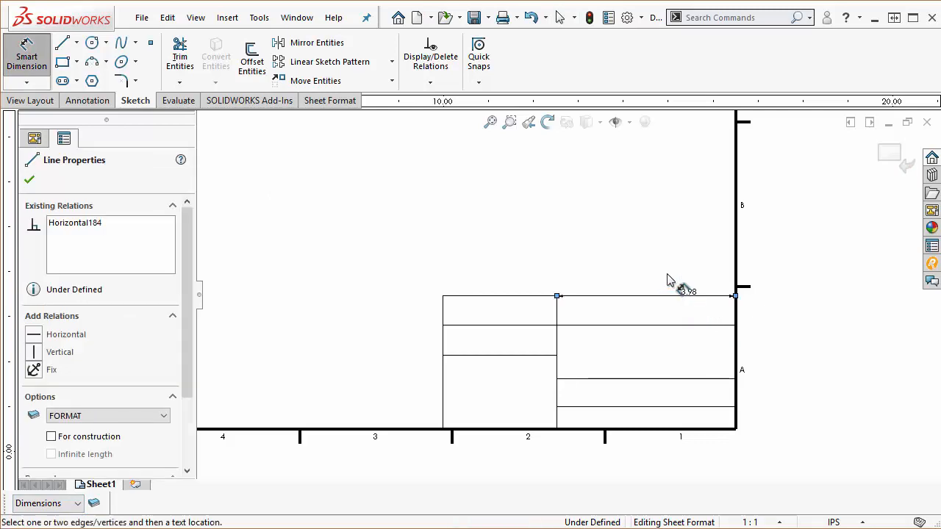
left_click(663, 272)
type("4")
key("Return")
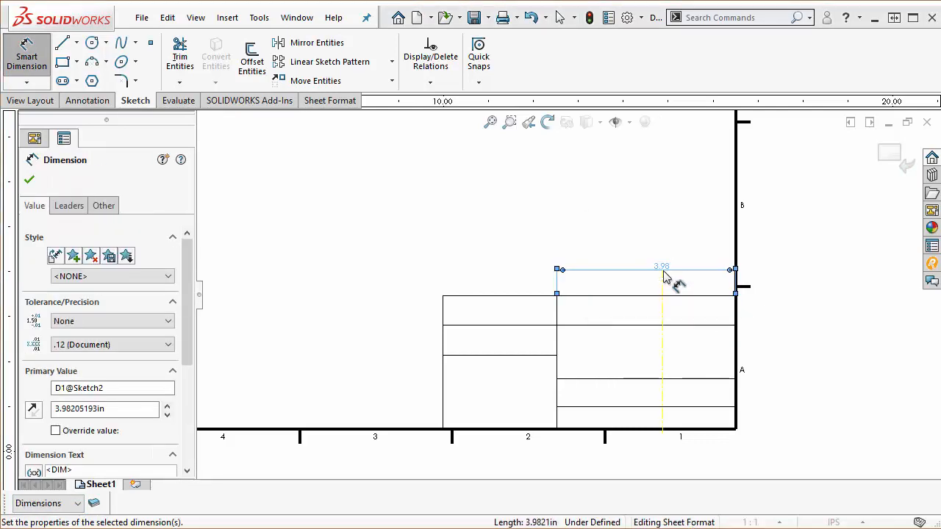
left_click(505, 275)
left_click(505, 270)
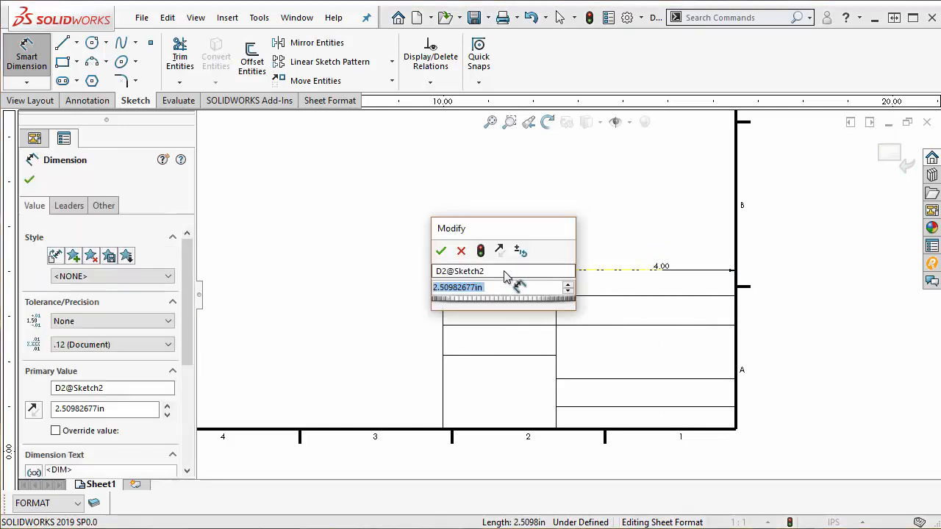
type("2.5")
key("Return")
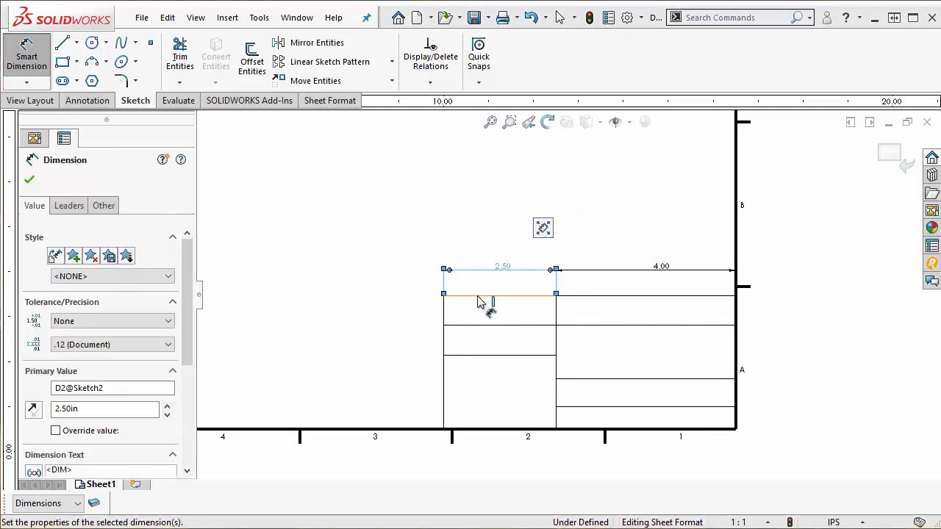
Step: Dimension the title block's overall height from its top edge to the bottom border and set it to 3 in
left_click(476, 432)
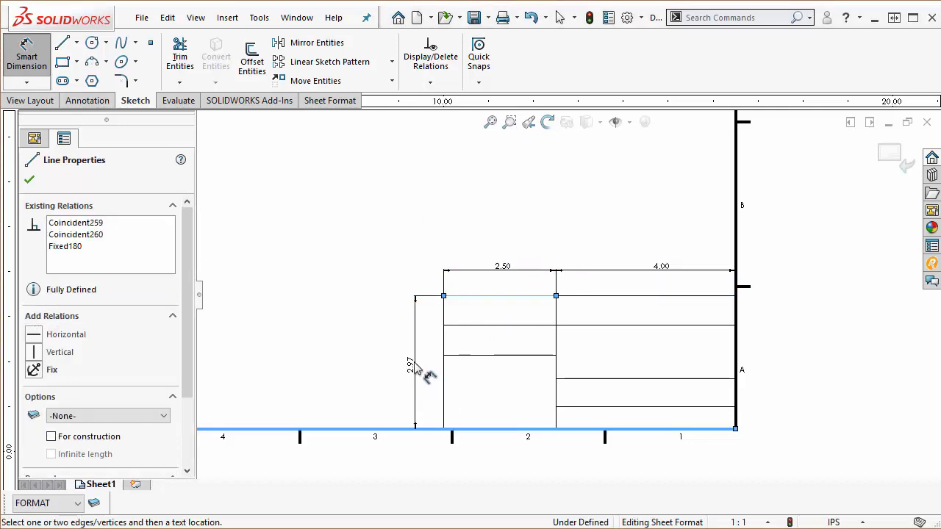
left_click(415, 367)
type("3")
key("Return")
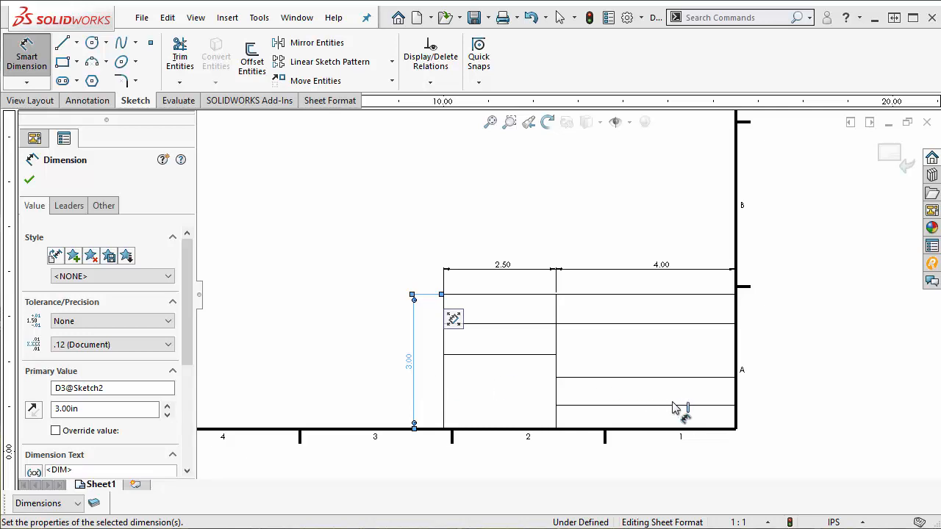
Step: Dimension the height of the right column's bottom row and set it to 0.5 in
left_click(717, 405)
left_click(722, 429)
left_click(771, 428)
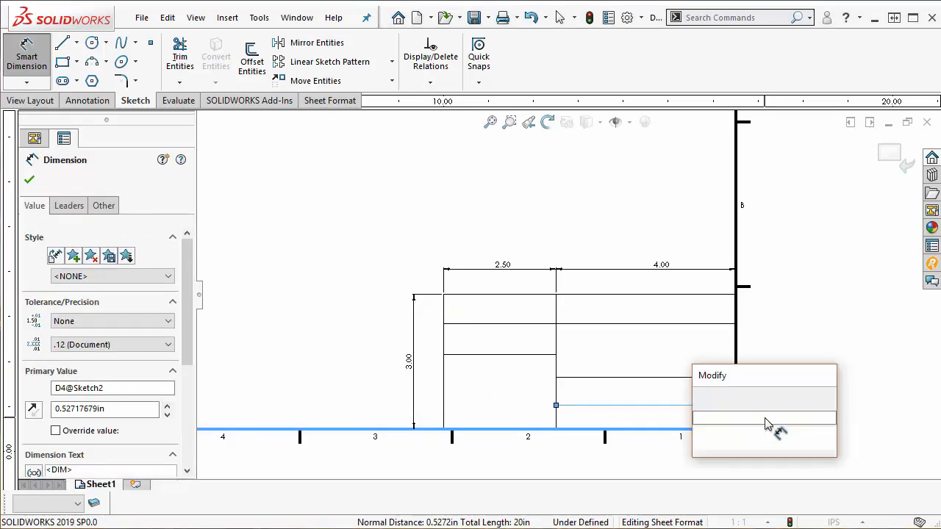
type(".5")
key("Return")
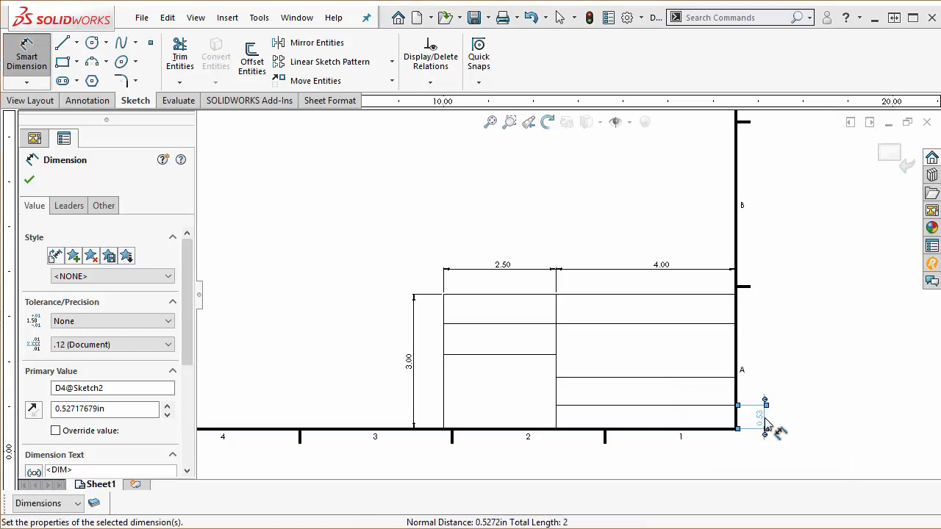
Step: Dimension the height of the title block's top row at the right column and set it to 0.75 in
left_click(718, 324)
left_click(724, 294)
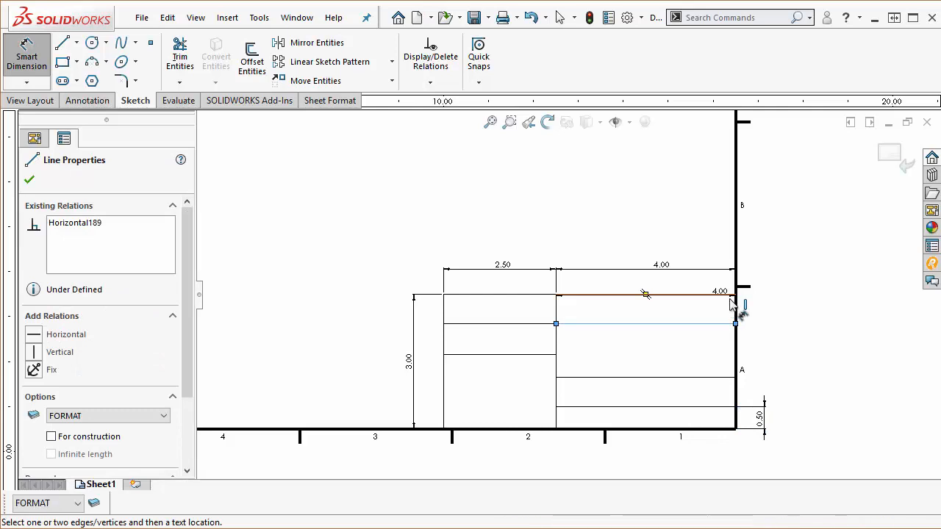
left_click(756, 311)
type(".75")
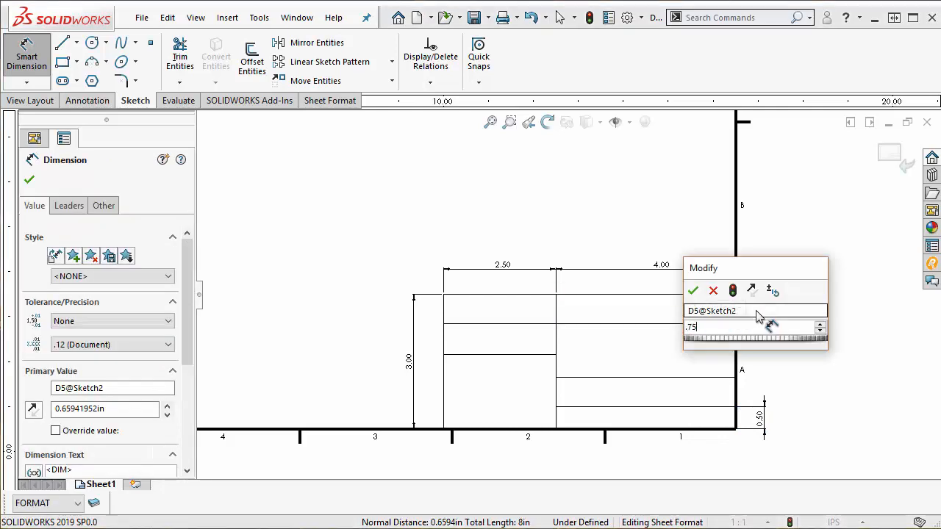
key("Return")
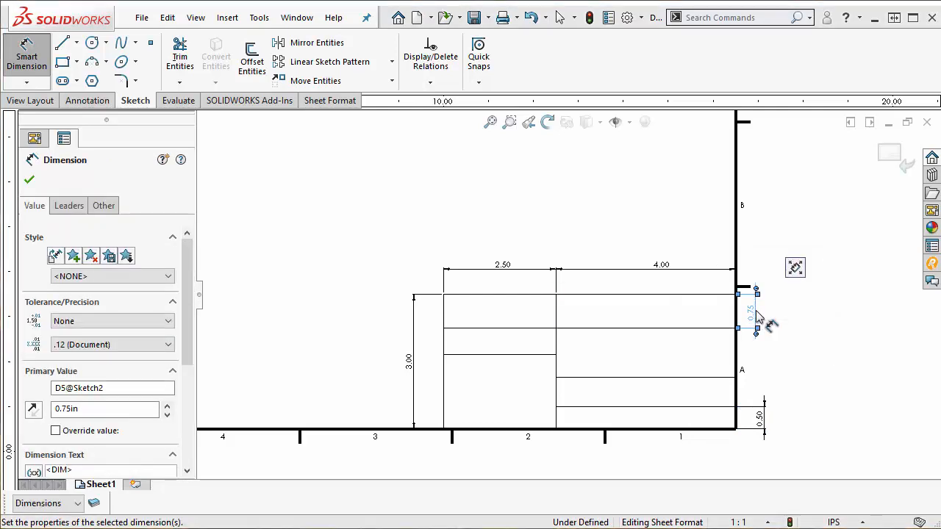
Step: Dimension the height of the right column's row just above the bottom row and set it to 0.75 in
left_click(719, 378)
left_click(720, 407)
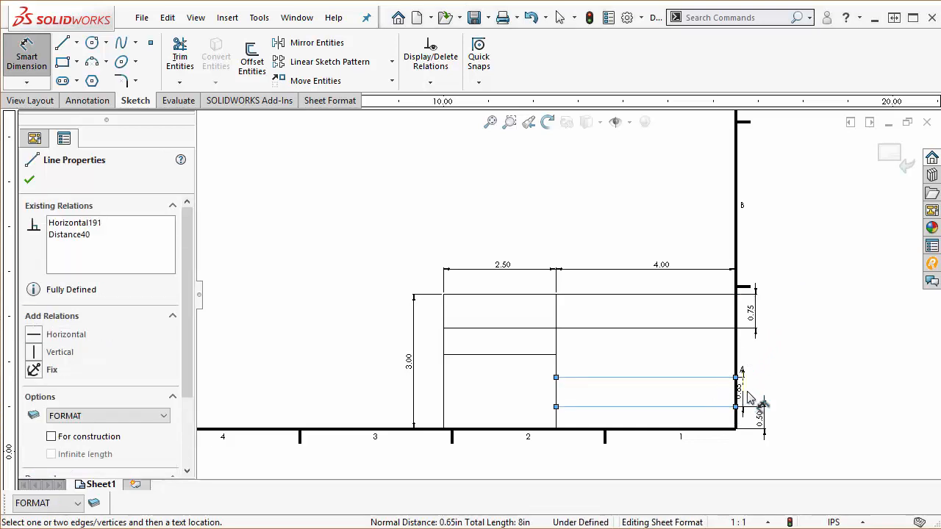
left_click(750, 391)
type(".75")
key("Return")
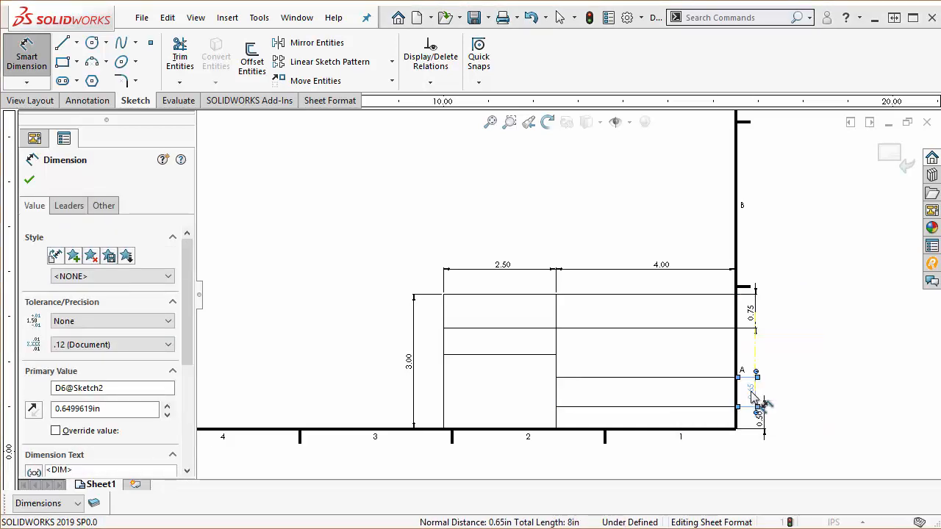
Step: Dimension the height of the left column's second row from the top and set it to 0.75 in
left_click(487, 338)
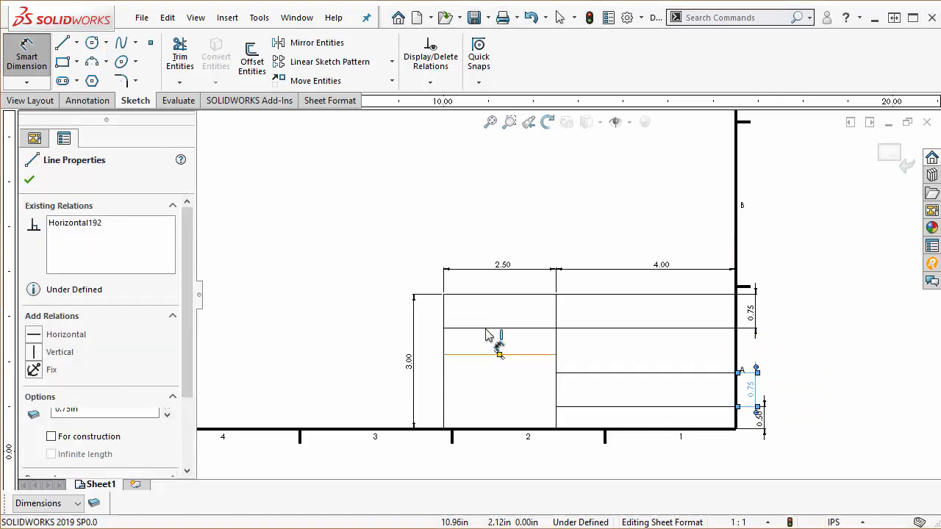
left_click(489, 328)
left_click(434, 351)
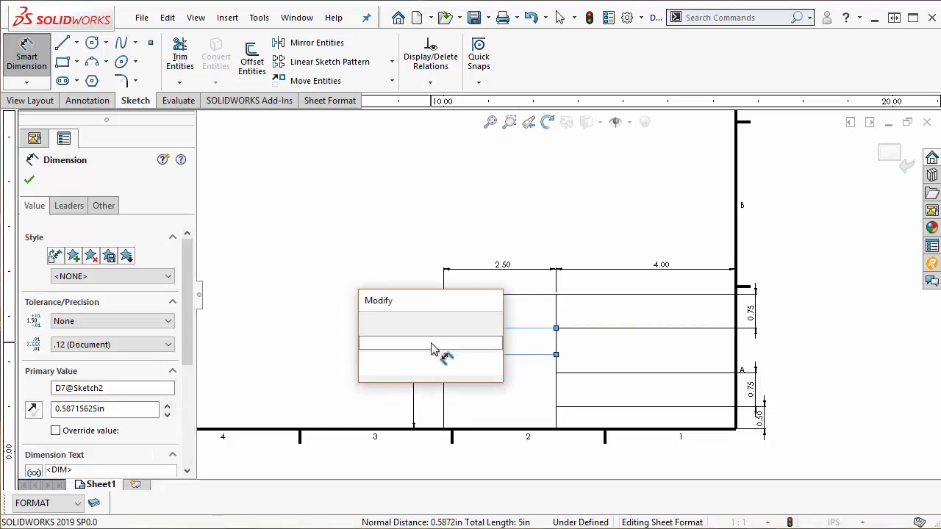
key("Return")
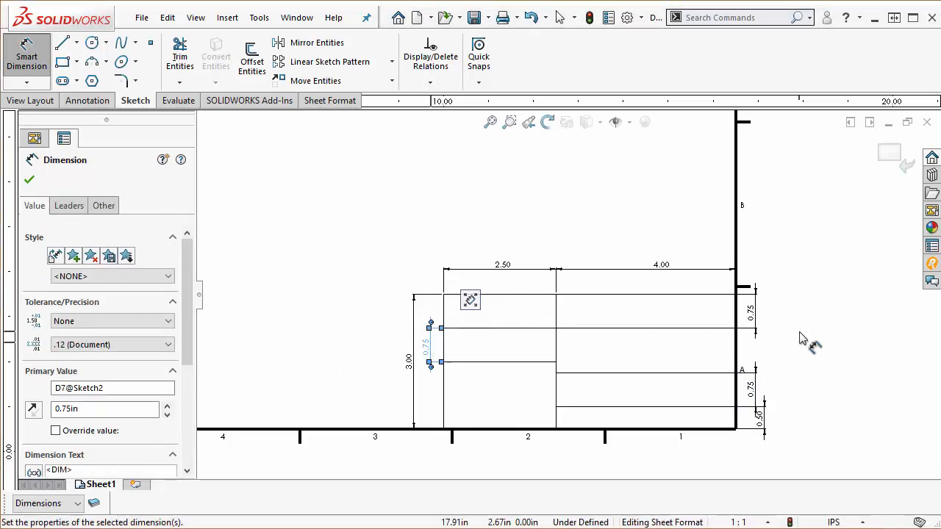
key("Escape")
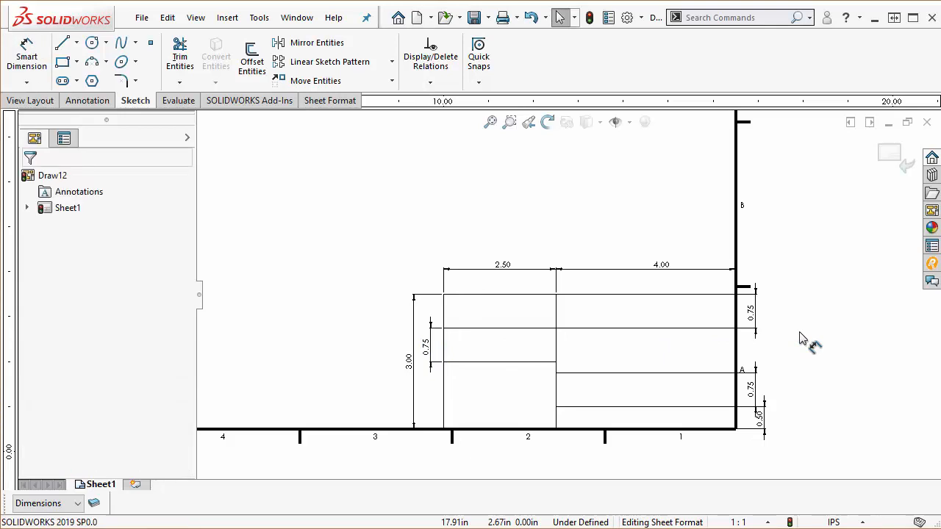
Step: Hide the Dimensions layer and make FORMAT the active layer
left_click(95, 503)
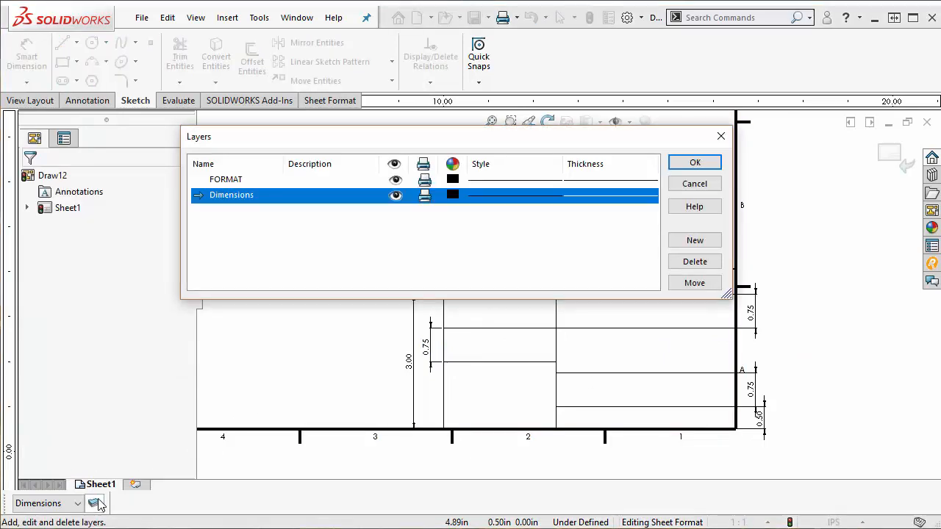
left_click(395, 195)
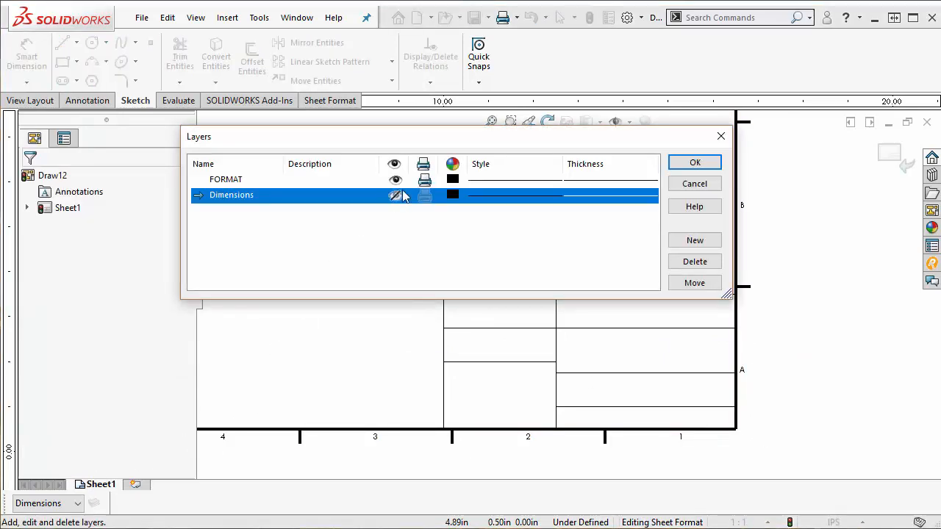
left_click_drag(495, 143, 423, 113)
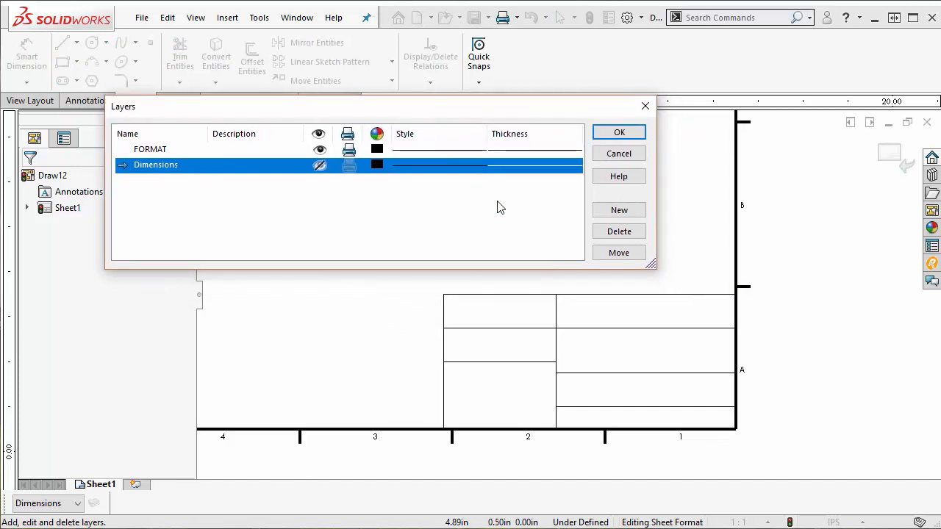
left_click(618, 133)
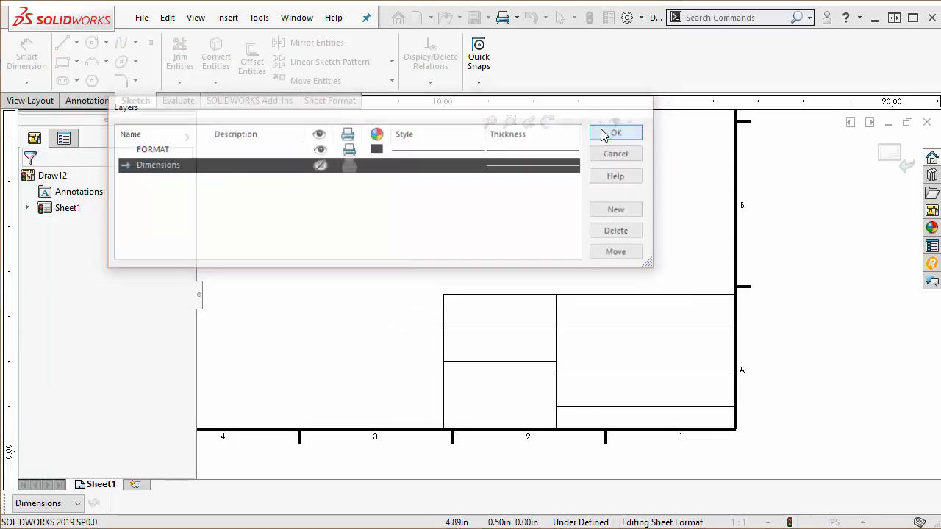
left_click(77, 504)
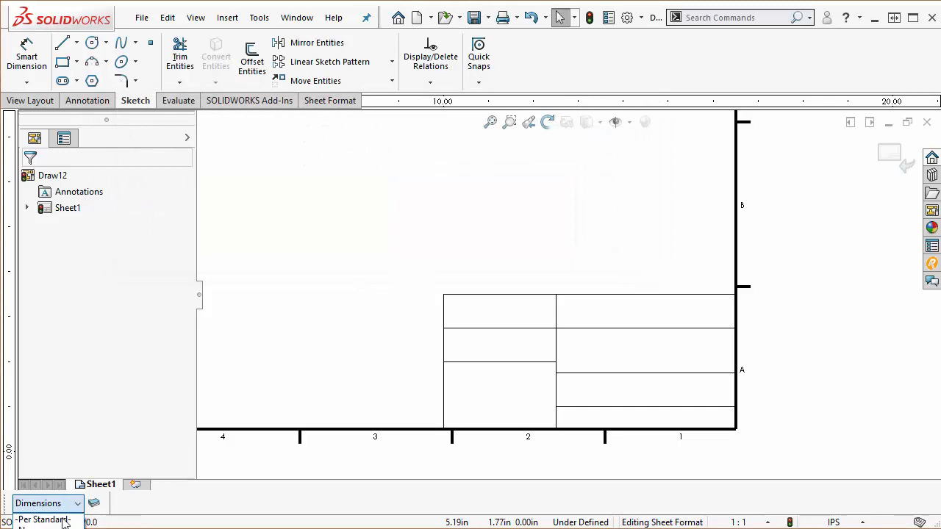
left_click(44, 526)
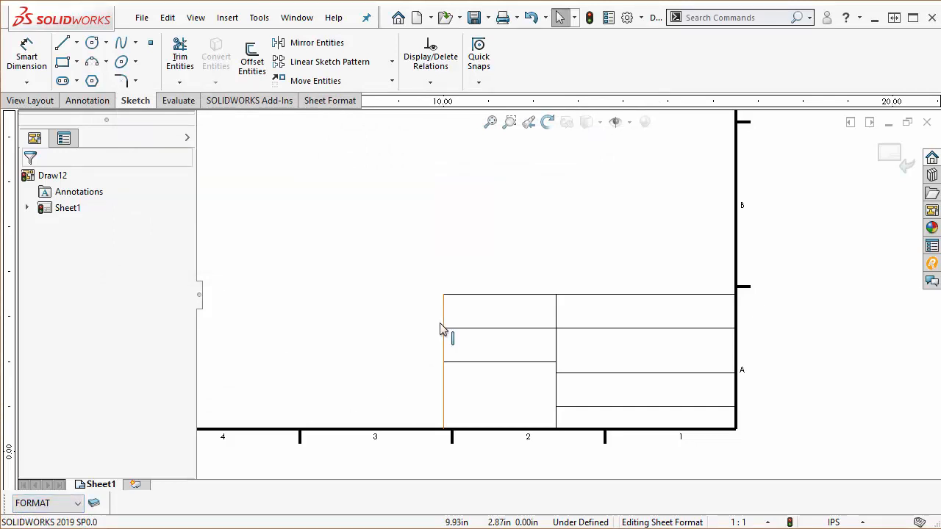
Step: Check the layer assignment of the line below the title block's upper-left cell and view the whole sheet
left_click(537, 330)
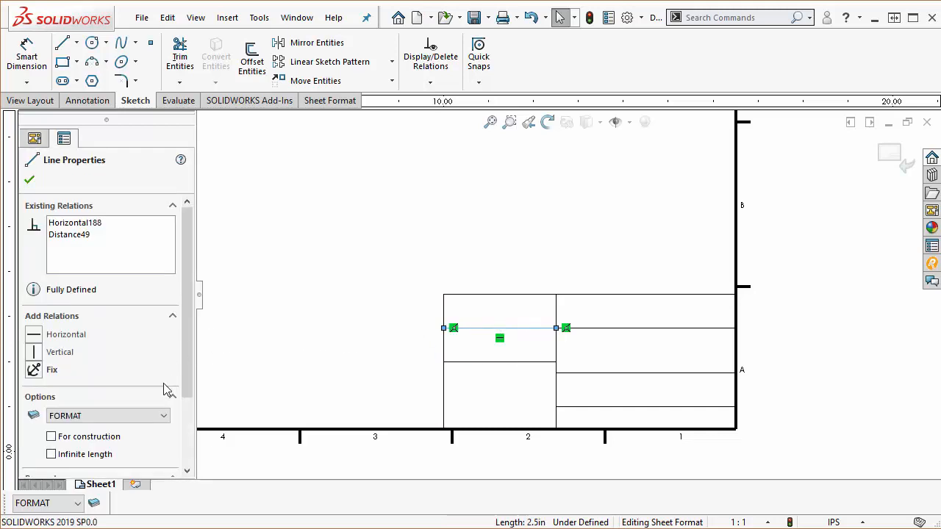
left_click(163, 416)
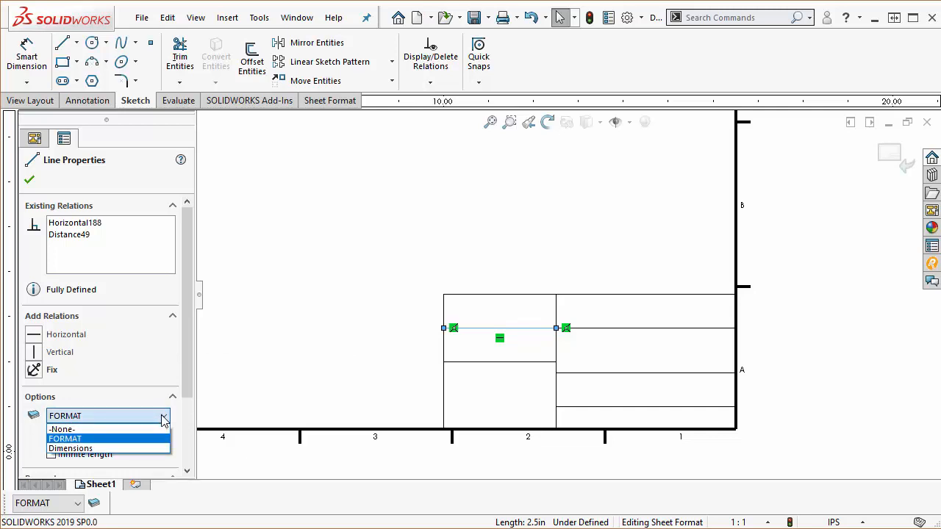
left_click(163, 418)
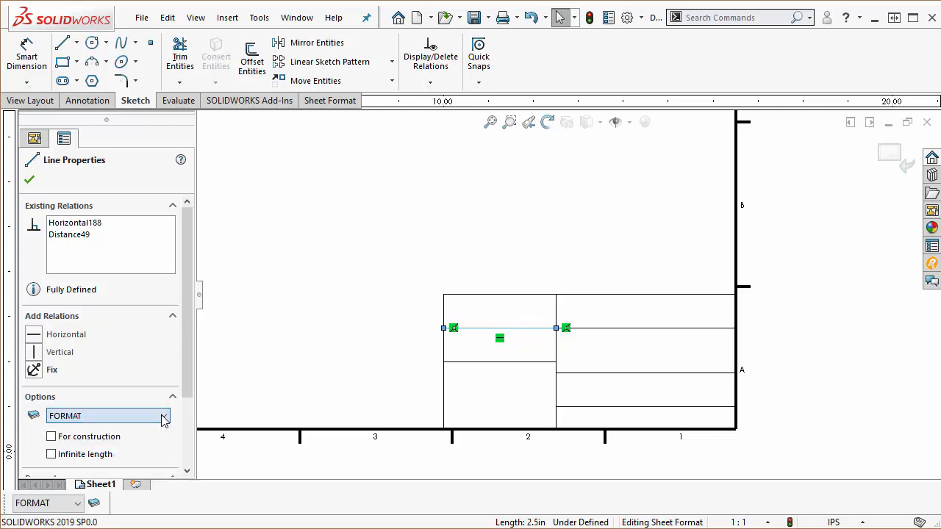
left_click(399, 336)
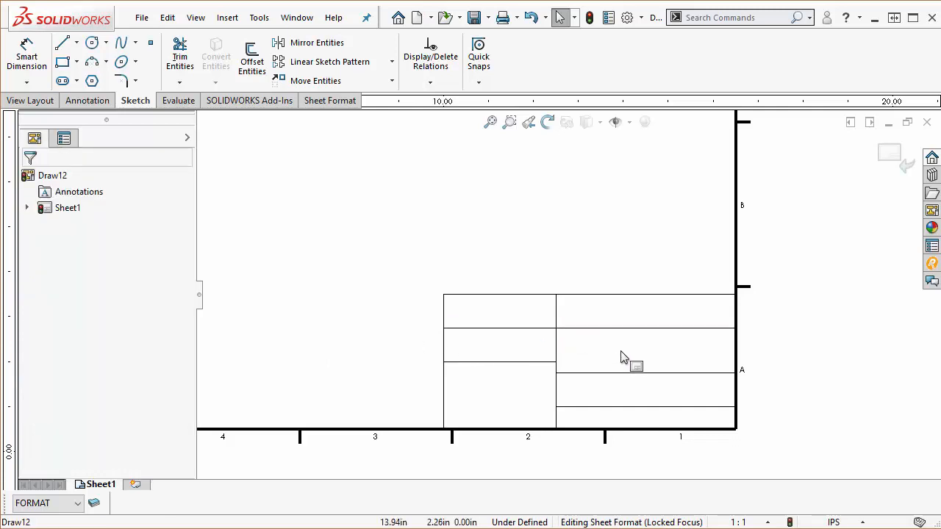
key("z")
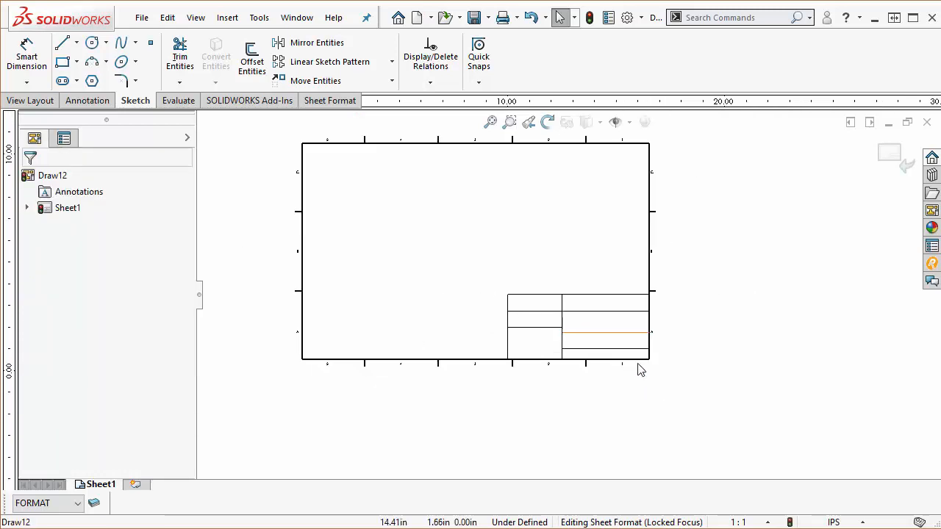